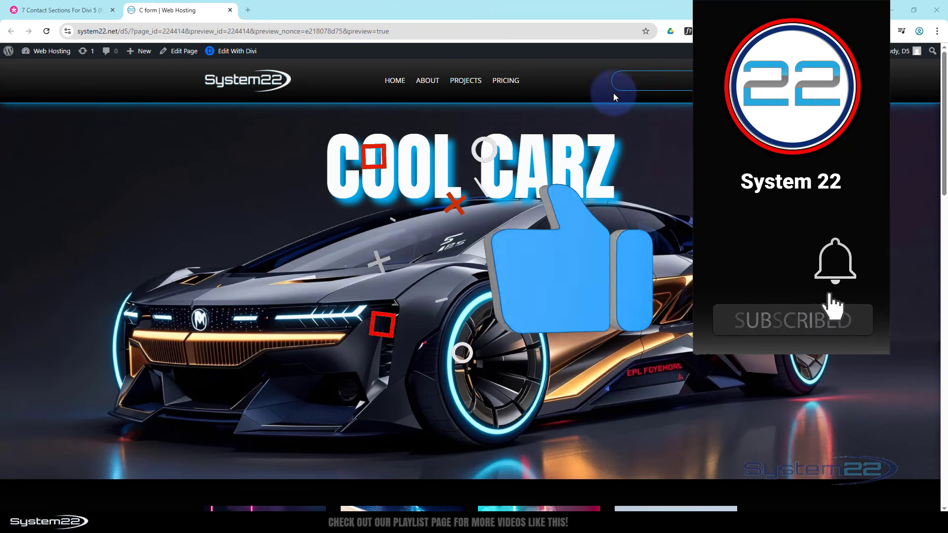
# View the Divi 5 contact sections article and examine the contact form section near the end of the C form page.
pyautogui.click(52, 10)
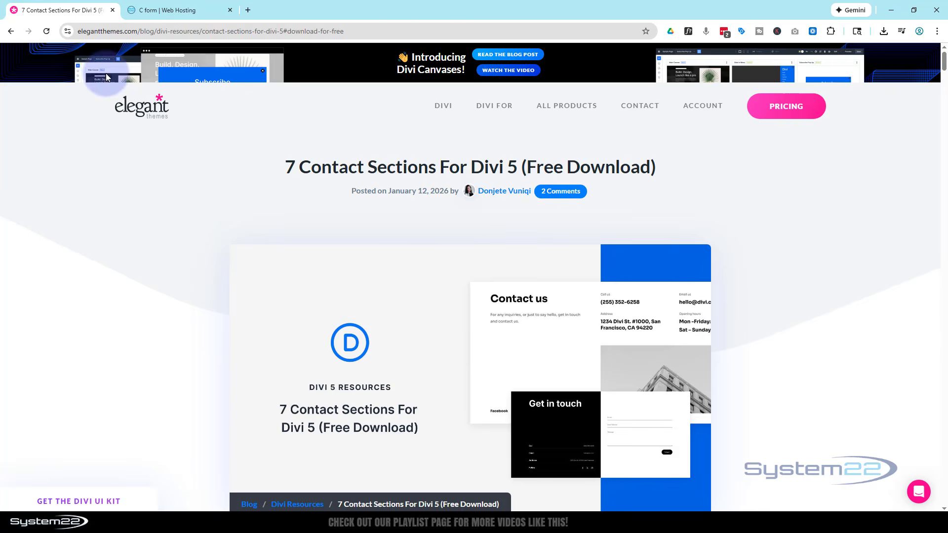
pyautogui.click(165, 13)
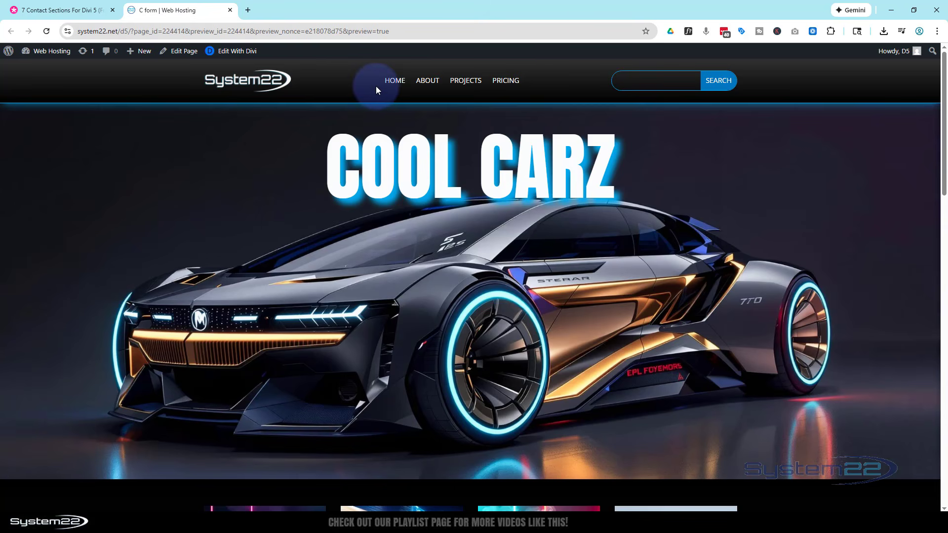
pyautogui.scroll(-2, 316, 173)
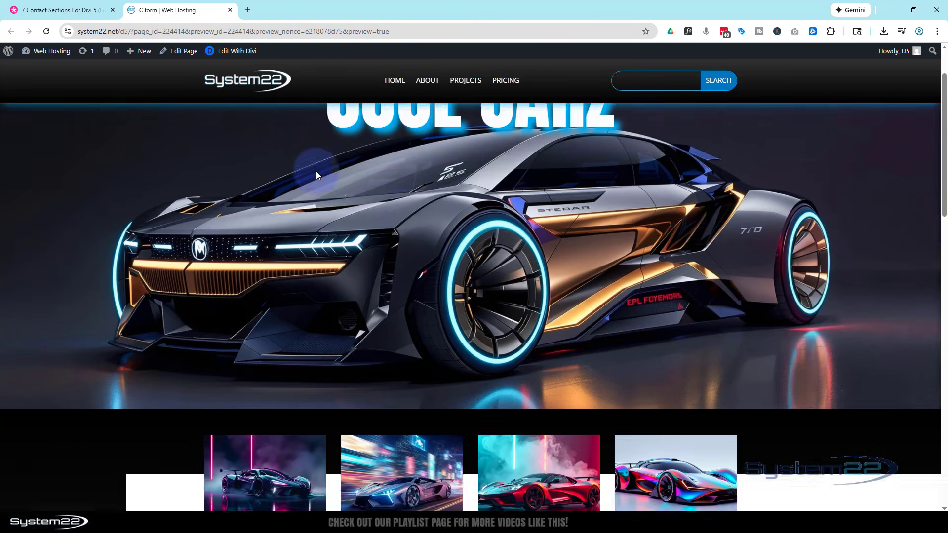
pyautogui.scroll(-15, 316, 175)
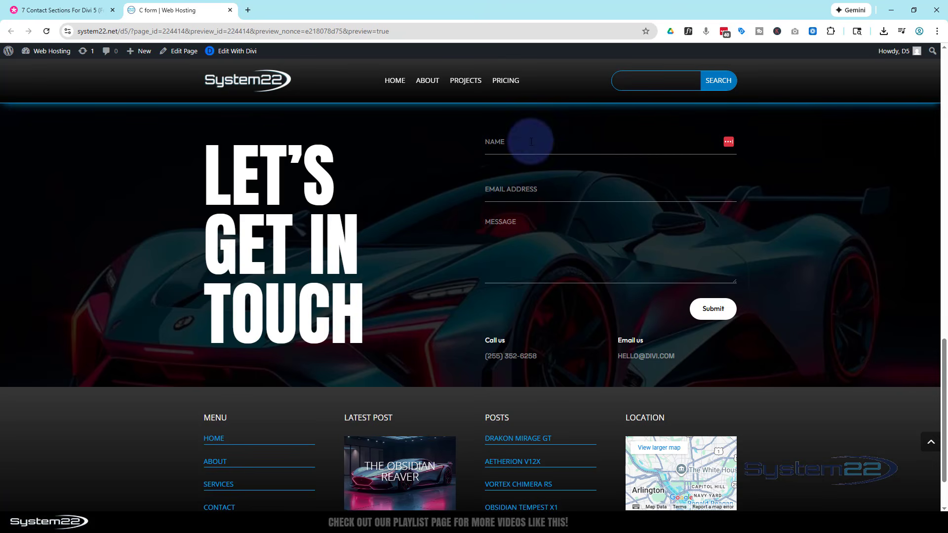
pyautogui.click(511, 180)
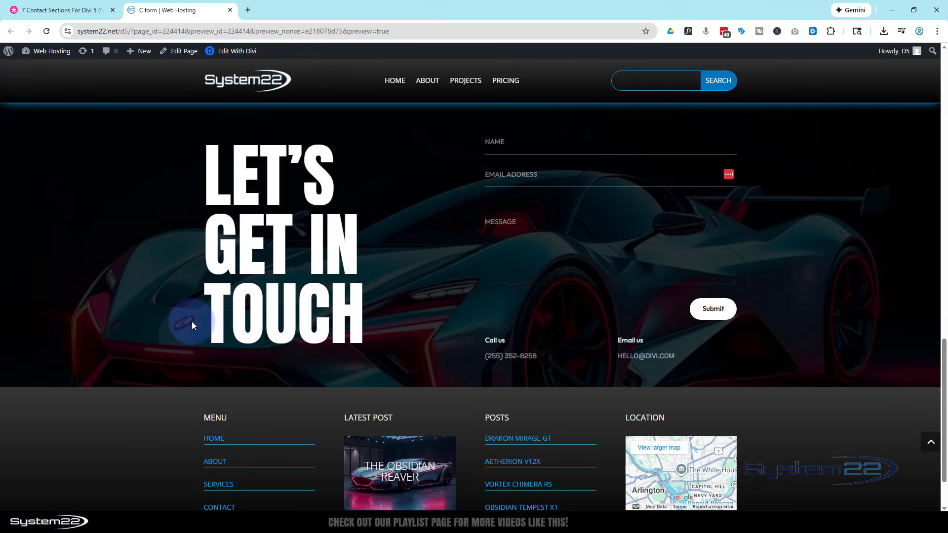
# Return to the Divi 5 contact sections article and look through the previews of the seven section designs.
pyautogui.click(65, 10)
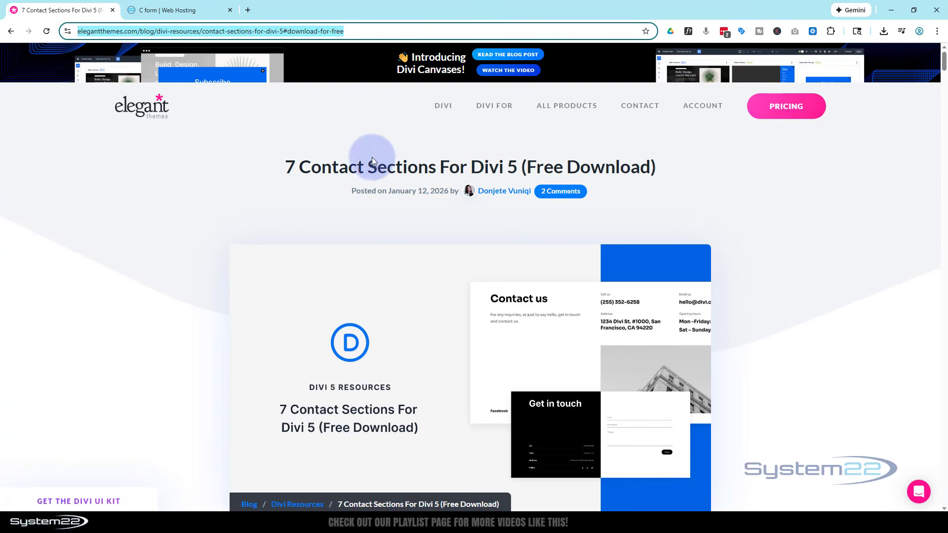
pyautogui.scroll(-8, 373, 143)
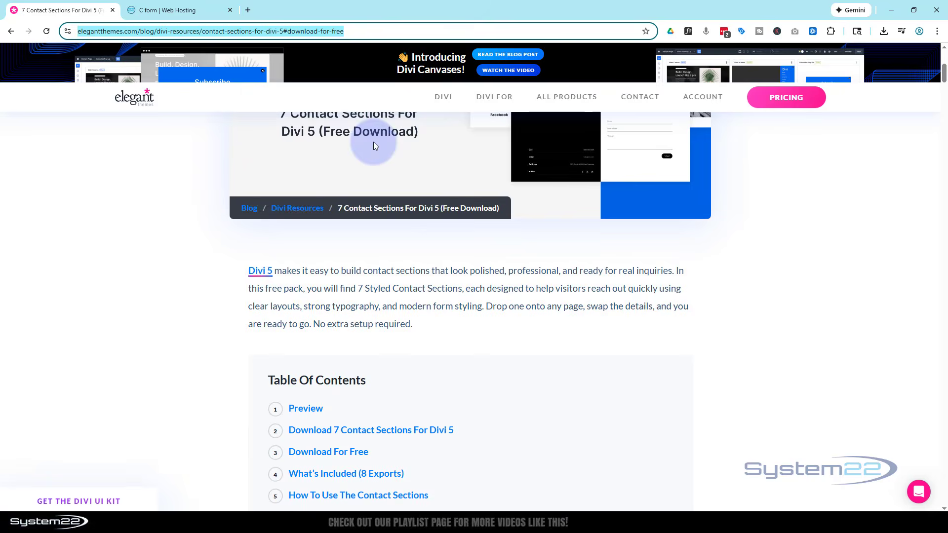
pyautogui.scroll(-1, 374, 141)
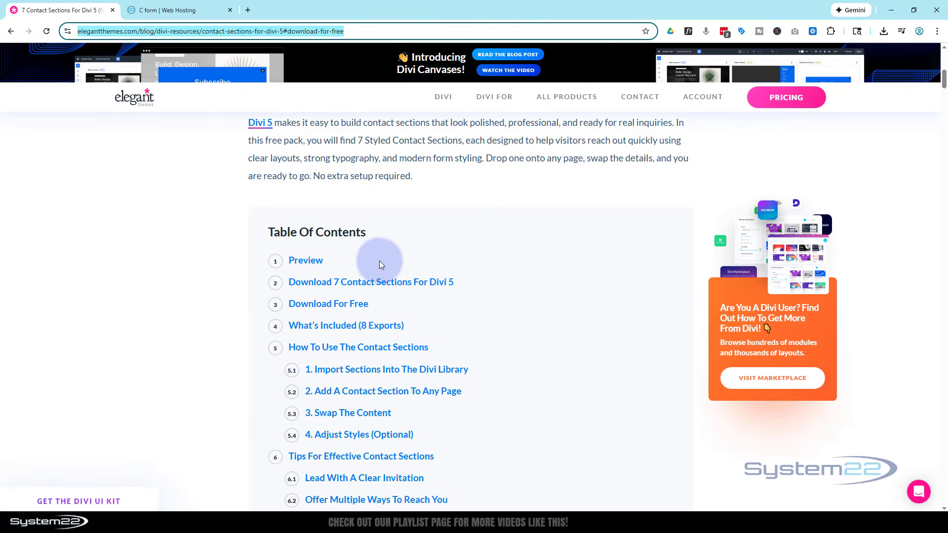
pyautogui.click(312, 261)
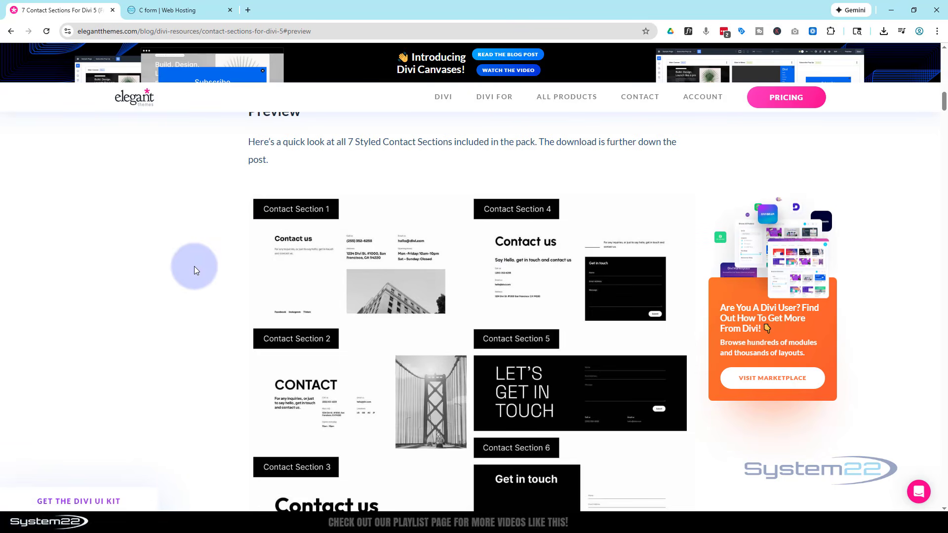
pyautogui.scroll(-2, 194, 265)
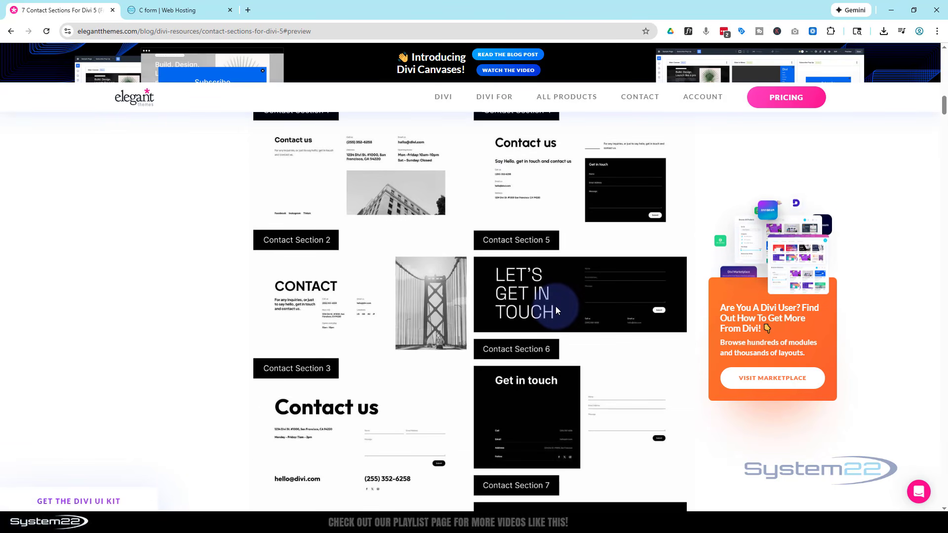
pyautogui.scroll(-3, 556, 309)
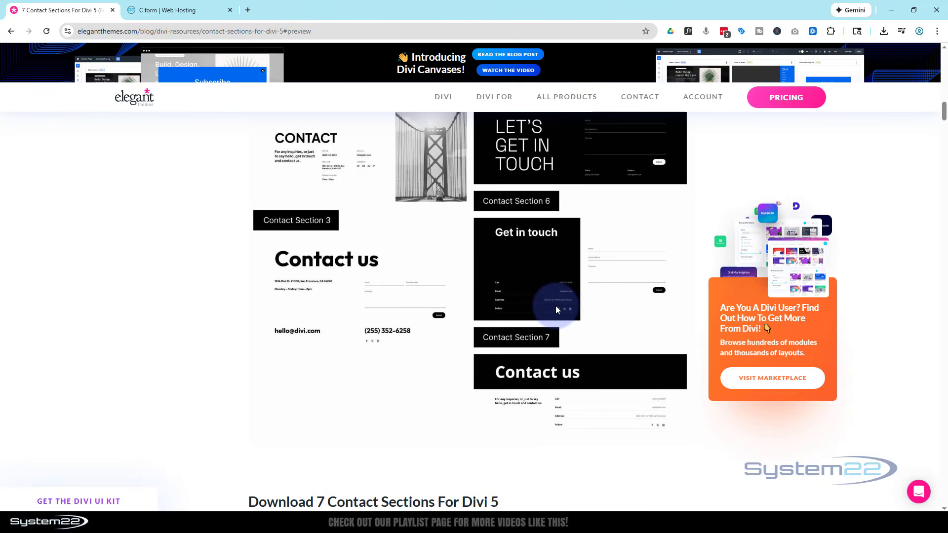
# Go to the article's section "Download 7 Contact Sections For Divi 5" and download the files.
pyautogui.scroll(12, 555, 309)
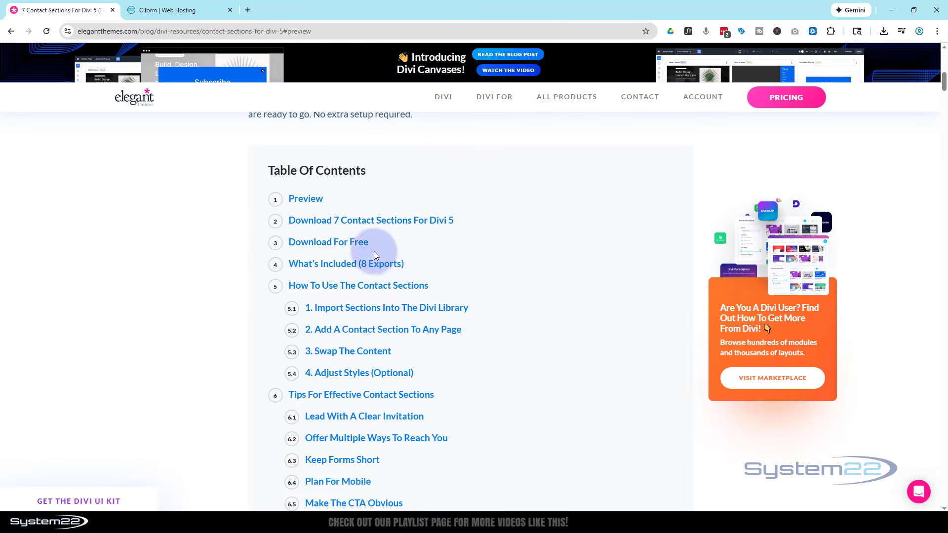
pyautogui.click(330, 222)
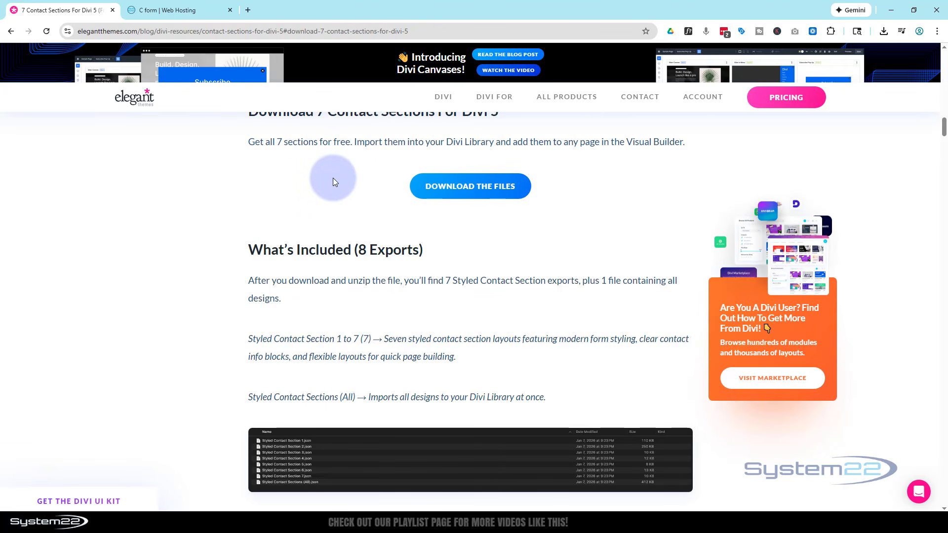
pyautogui.click(463, 190)
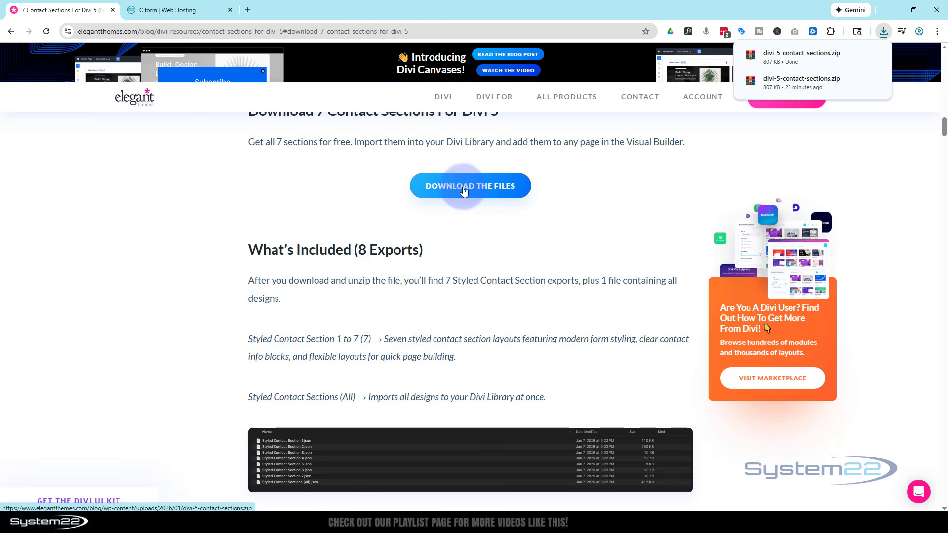
# Extract the divi-5-contact-sections archive into the C Forms folder and open the extracted Styled folder.
pyautogui.moveTo(0, 135); pyautogui.dragTo(0, 135)
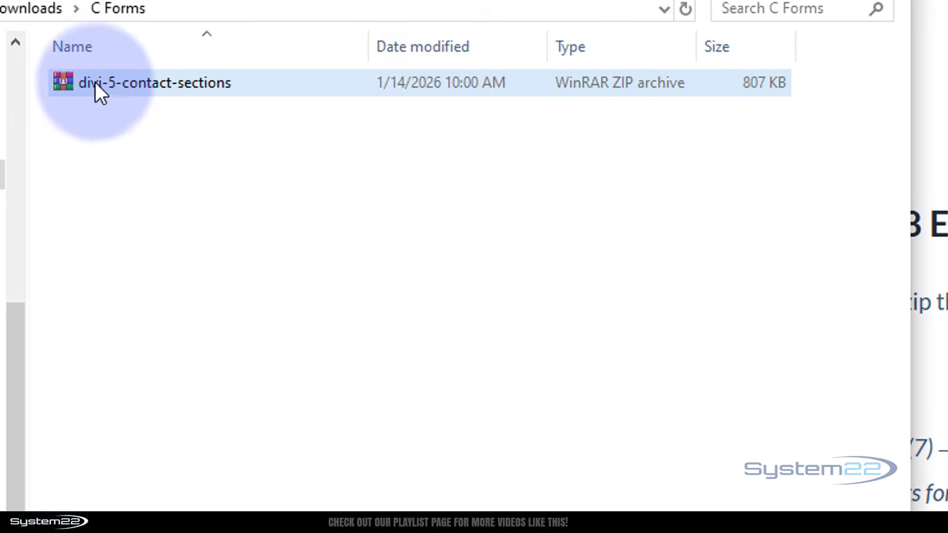
pyautogui.click(64, 79)
pyautogui.rightClick(64, 78)
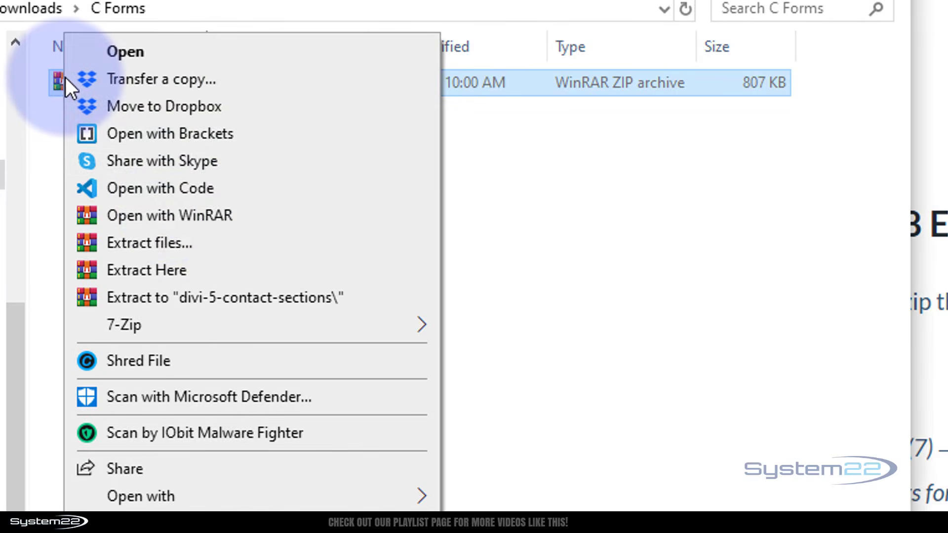
pyautogui.click(168, 268)
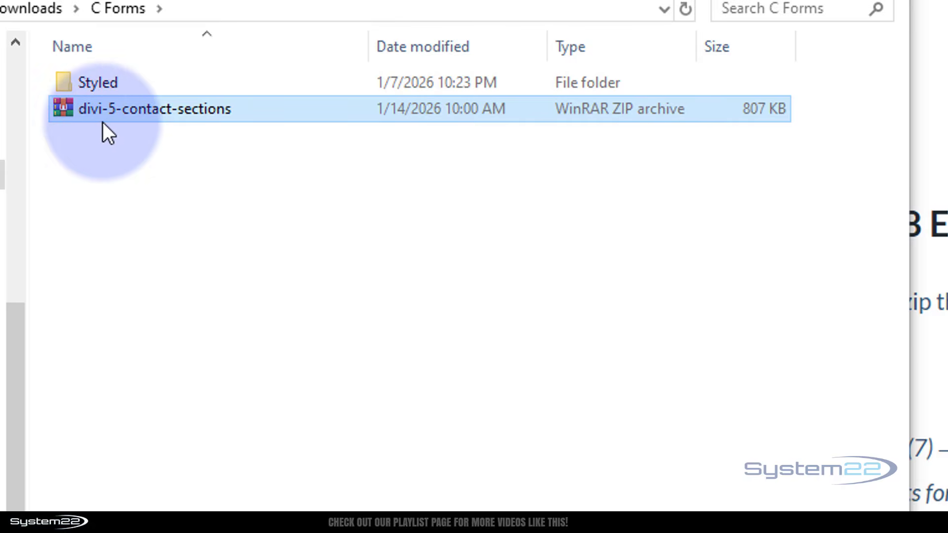
pyautogui.click(67, 82)
pyautogui.doubleClick(66, 82)
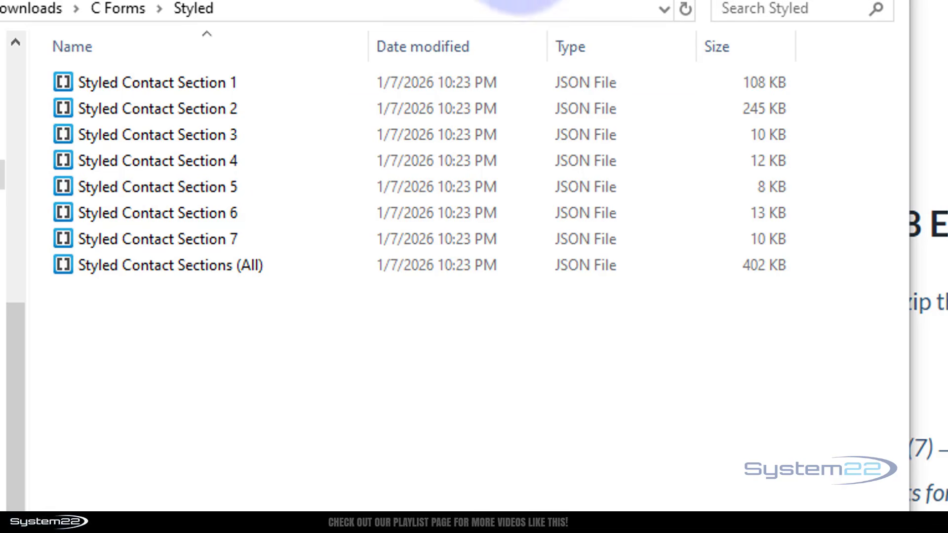
# Return to the website, open its WordPress dashboard in a new tab and go to the Divi Library.
pyautogui.moveTo(521, 0); pyautogui.dragTo(0, 193)
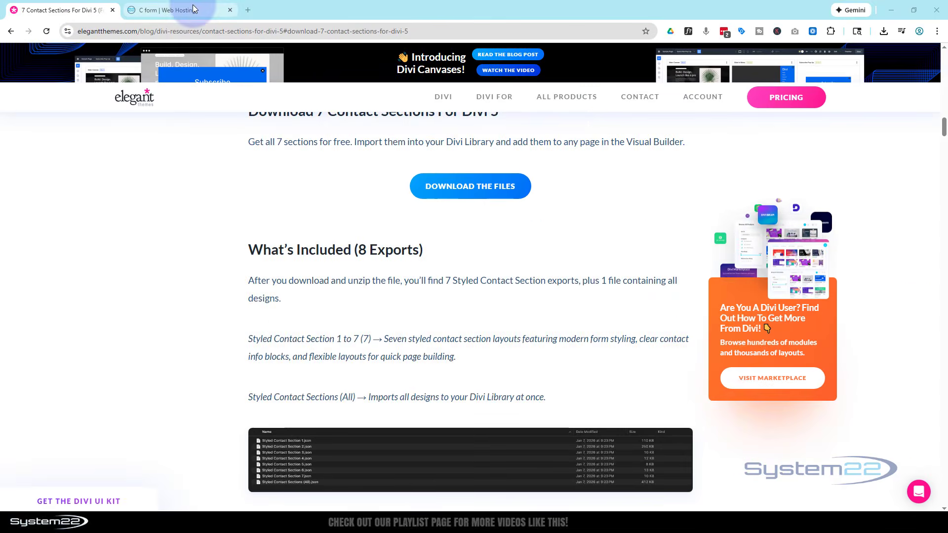
pyautogui.click(193, 9)
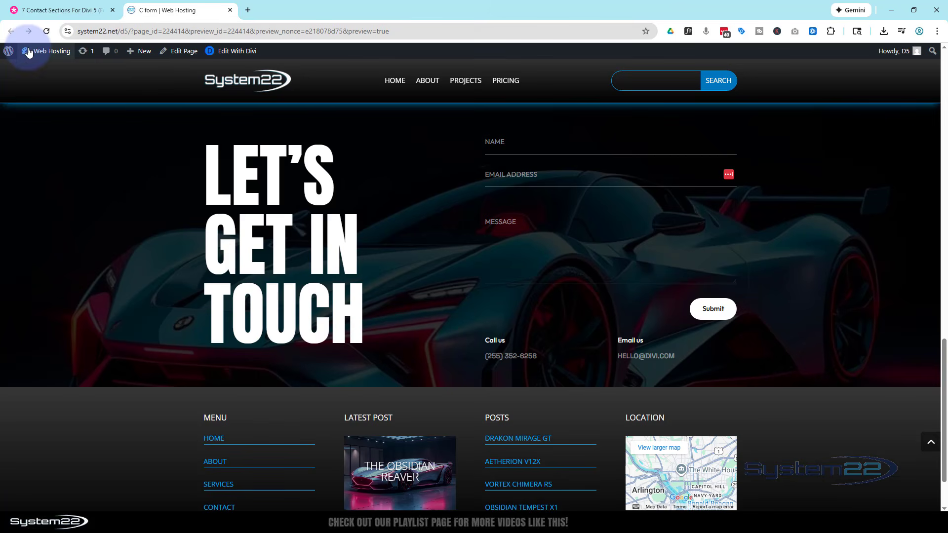
pyautogui.moveTo(28, 52)
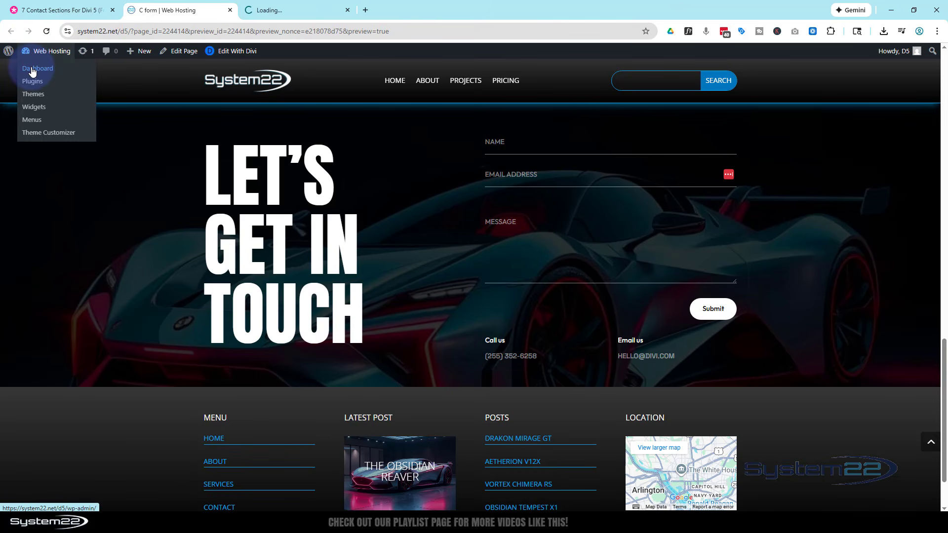
pyautogui.click(269, 9)
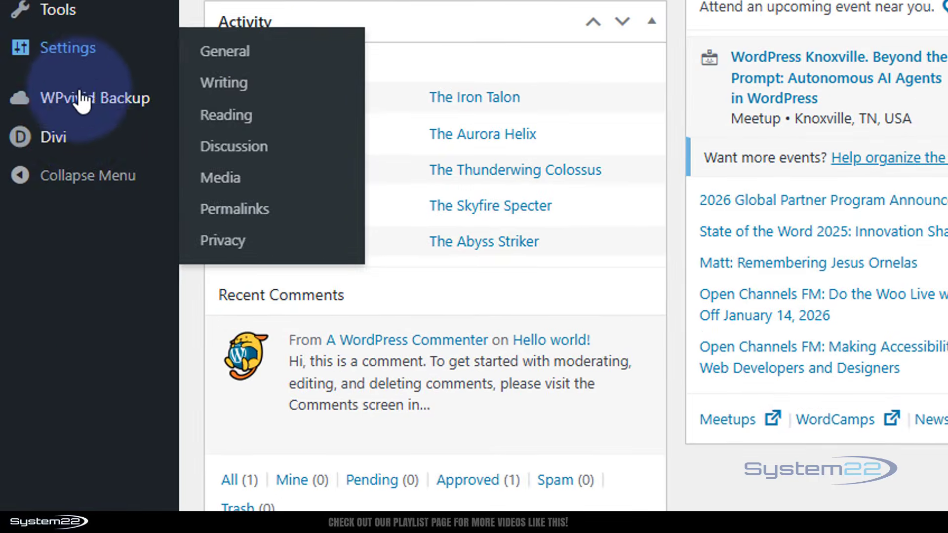
pyautogui.moveTo(31, 327)
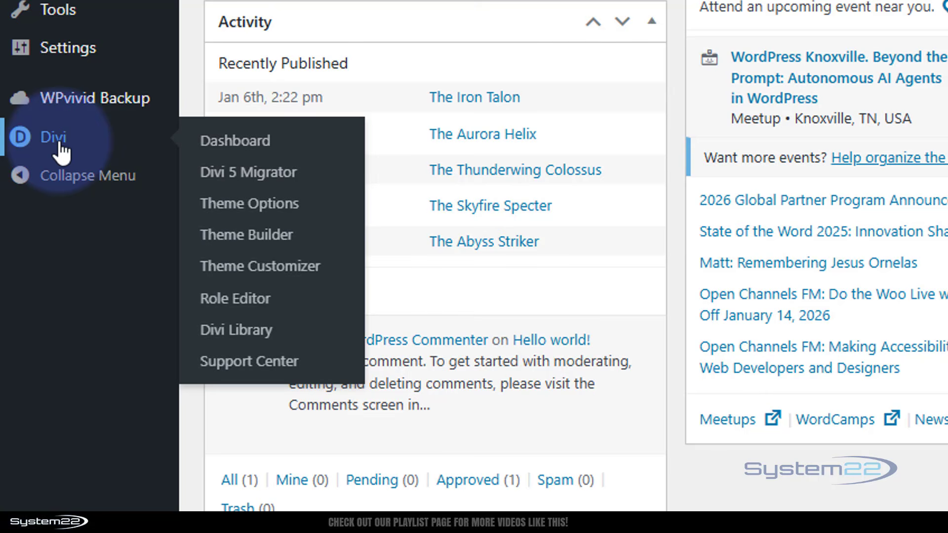
pyautogui.click(243, 341)
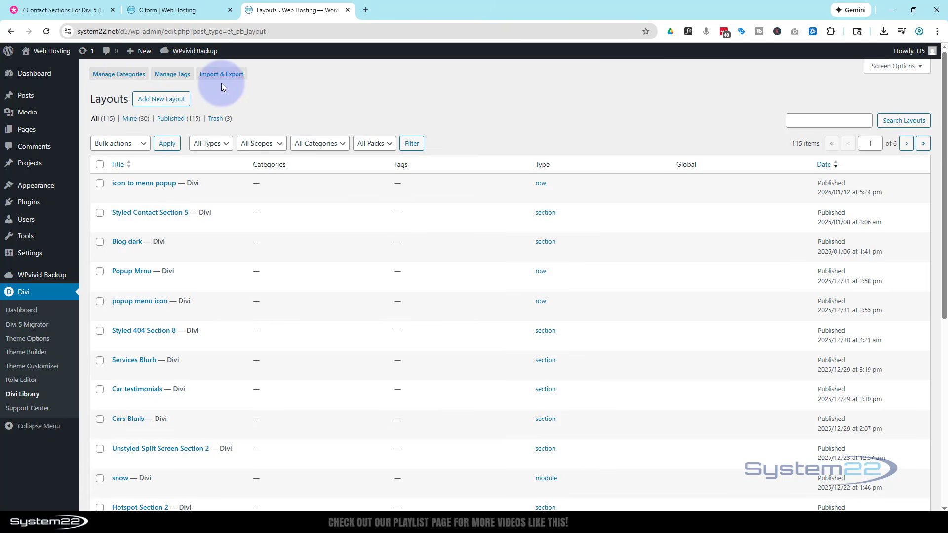
# Import the Styled Contact Section 5 JSON file from the Styled folder into the Divi Library, without presets.
pyautogui.click(223, 75)
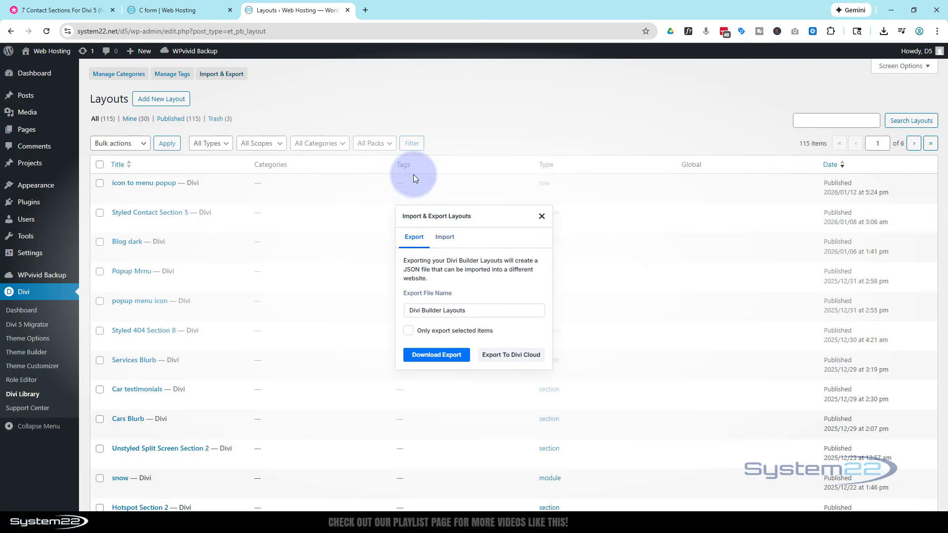
pyautogui.click(449, 241)
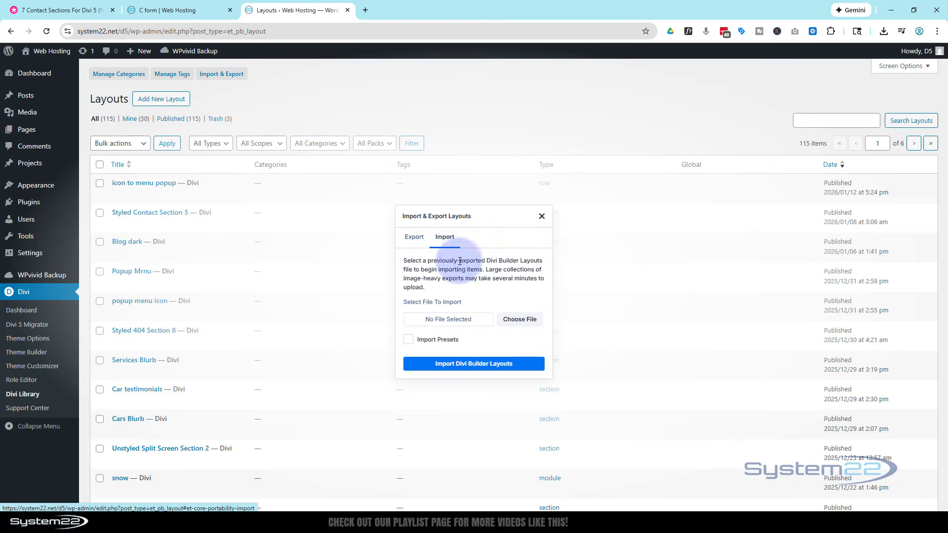
pyautogui.click(421, 321)
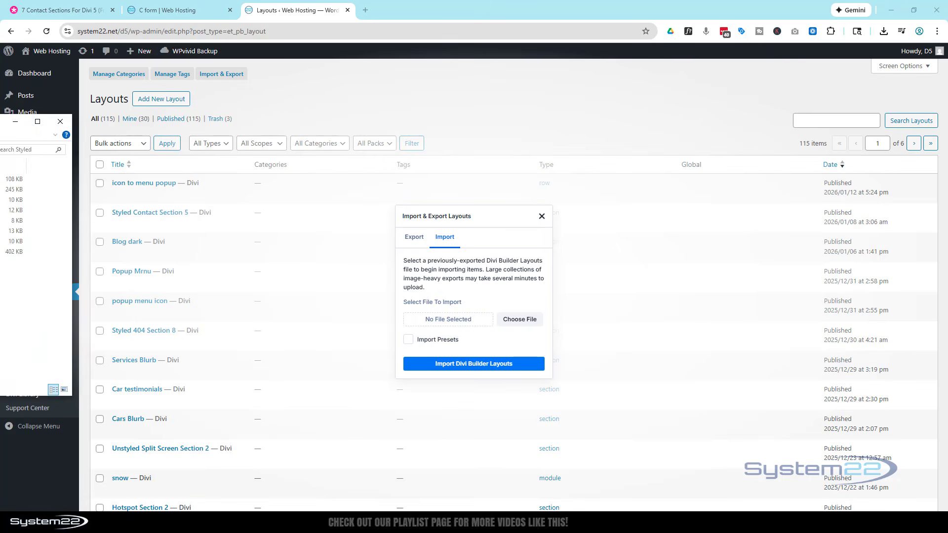
pyautogui.moveTo(56, 116); pyautogui.dragTo(116, 122)
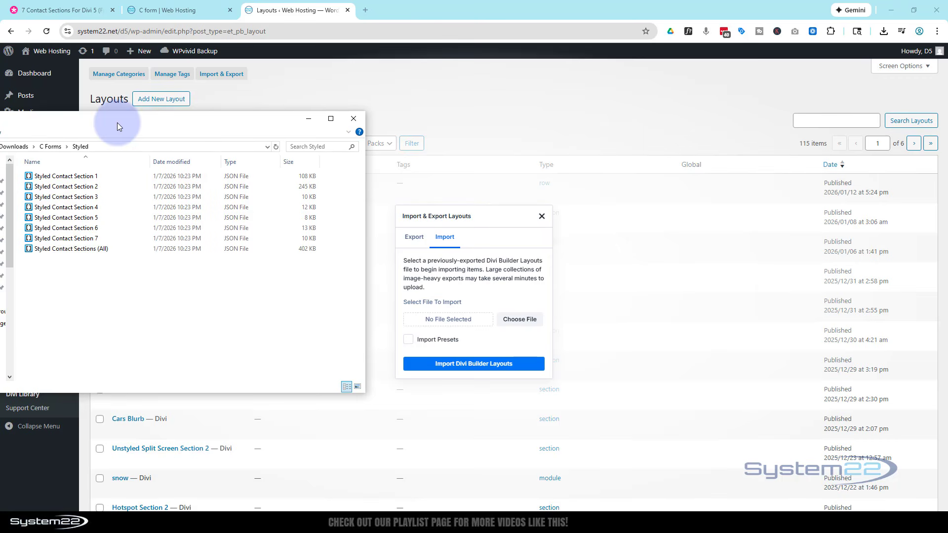
pyautogui.click(38, 218)
pyautogui.moveTo(38, 217); pyautogui.dragTo(433, 321)
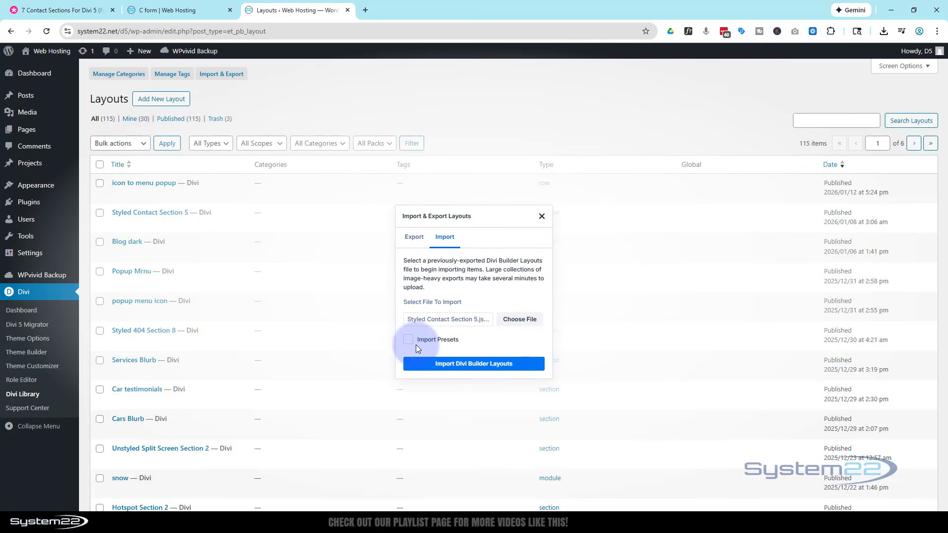
pyautogui.click(490, 367)
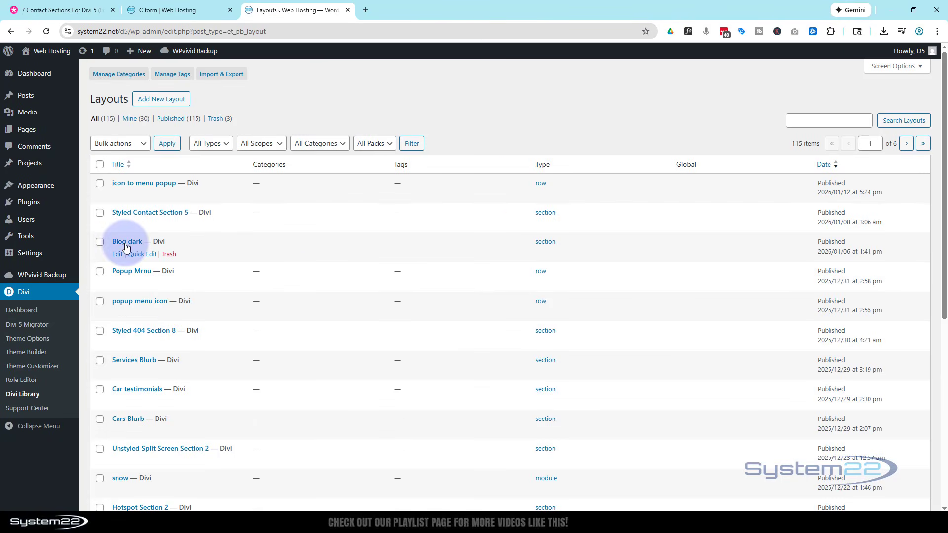
pyautogui.moveTo(126, 221)
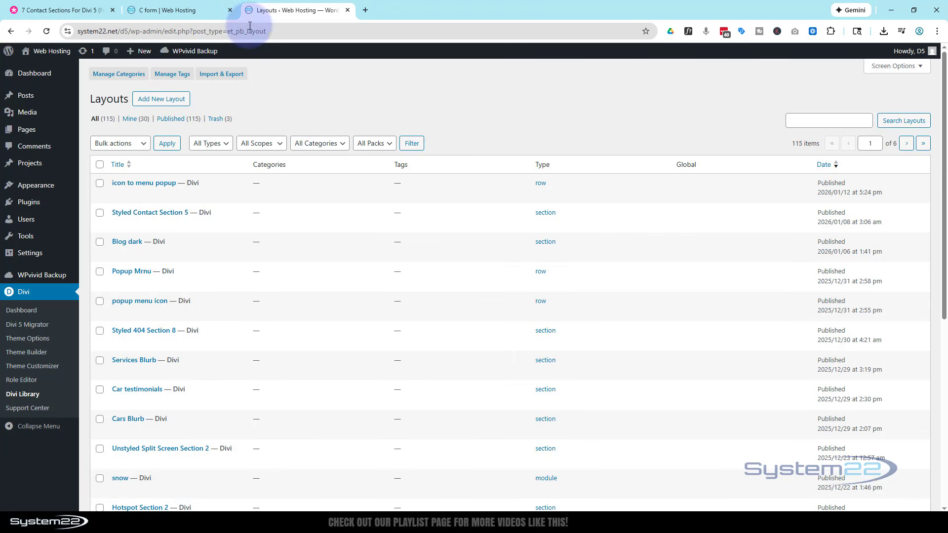
# Open the C form page in the Divi builder and delete the "Let's Get in Touch" contact section.
pyautogui.click(179, 12)
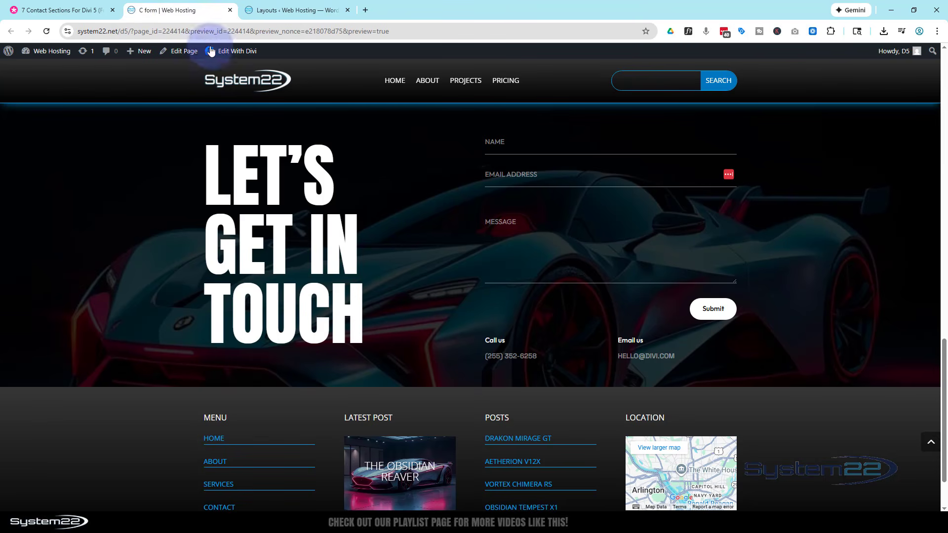
pyautogui.click(234, 52)
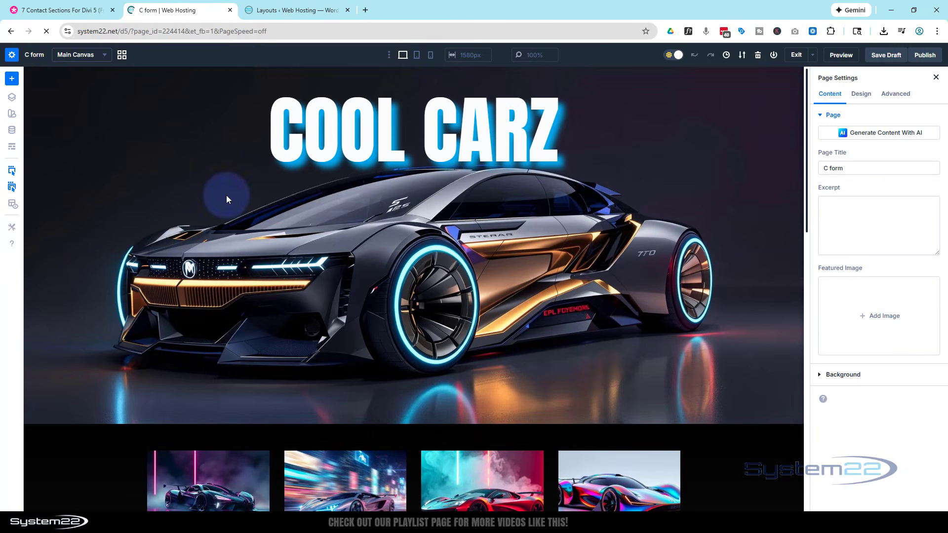
pyautogui.scroll(-8, 228, 193)
pyautogui.scroll(-5, 229, 192)
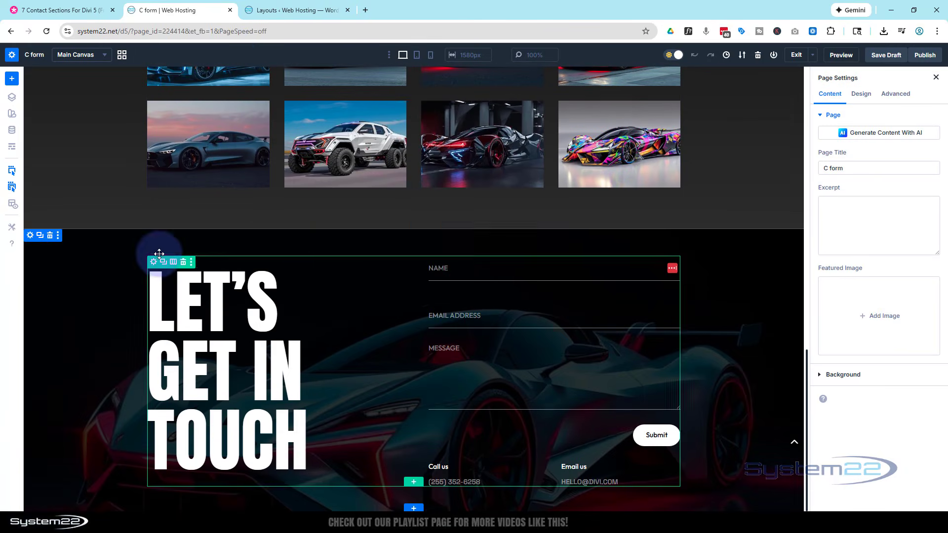
pyautogui.click(50, 235)
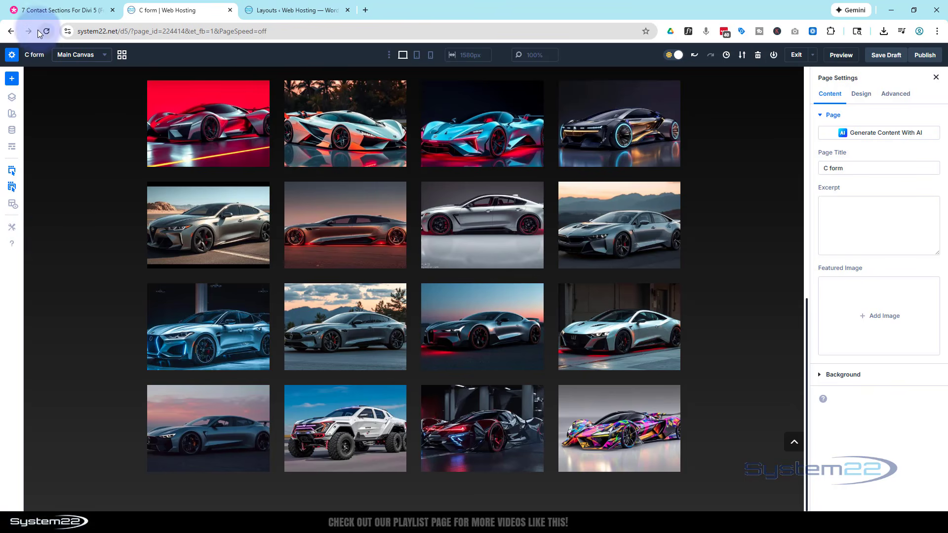
# Insert Styled Contact Section 5 from the Divi Library as a new section below the car gallery on the C form page.
pyautogui.click(289, 11)
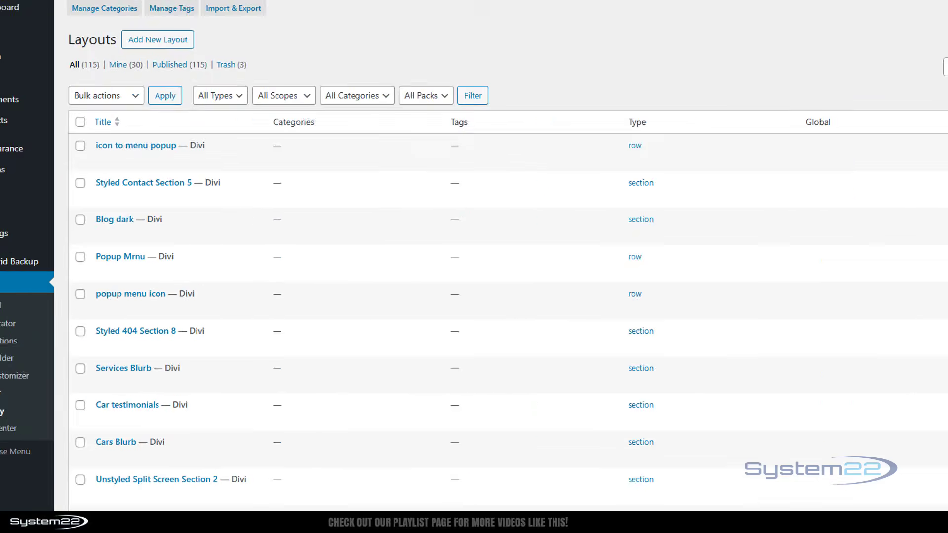
pyautogui.click(192, 10)
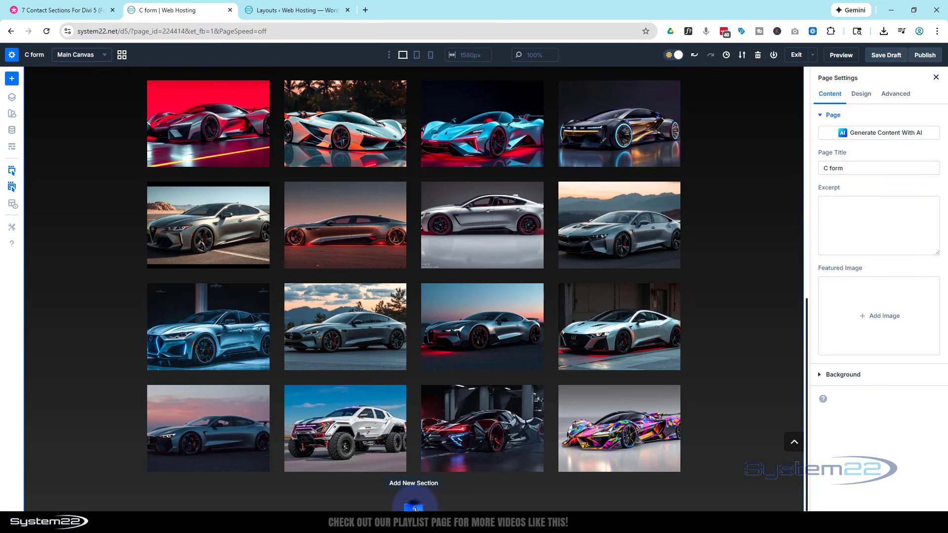
pyautogui.click(415, 508)
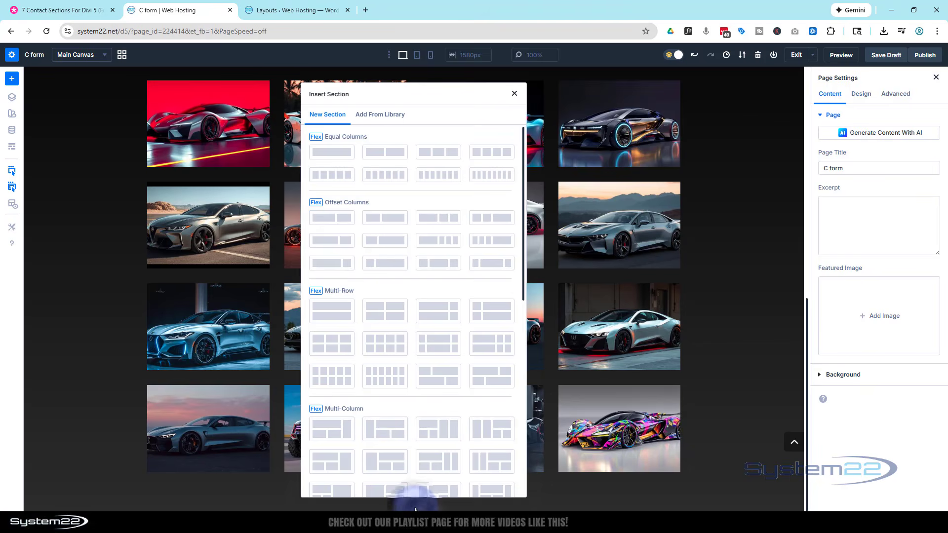
pyautogui.click(379, 115)
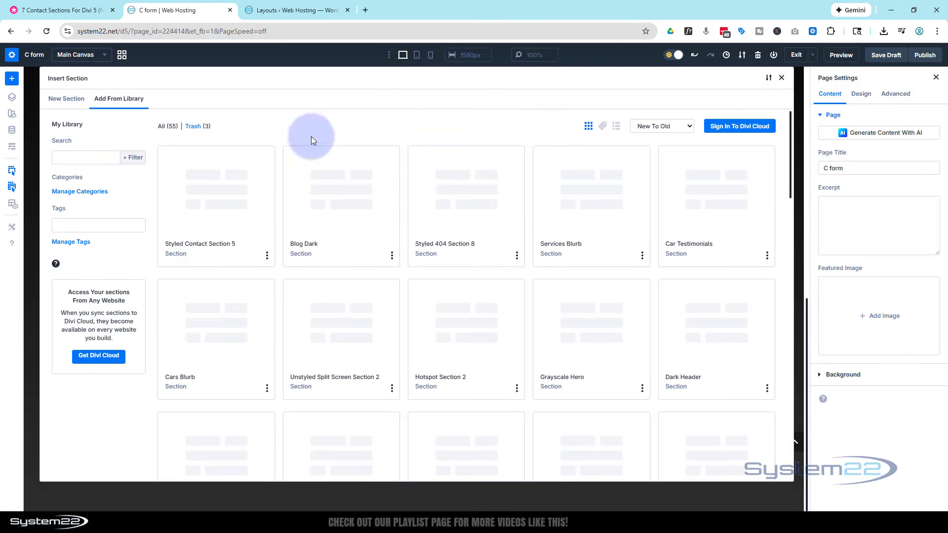
pyautogui.click(234, 220)
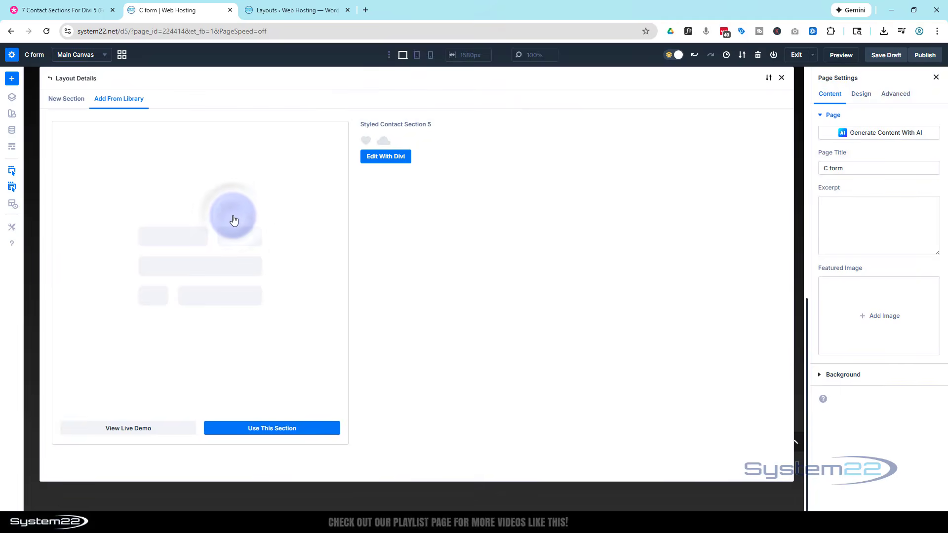
pyautogui.click(249, 433)
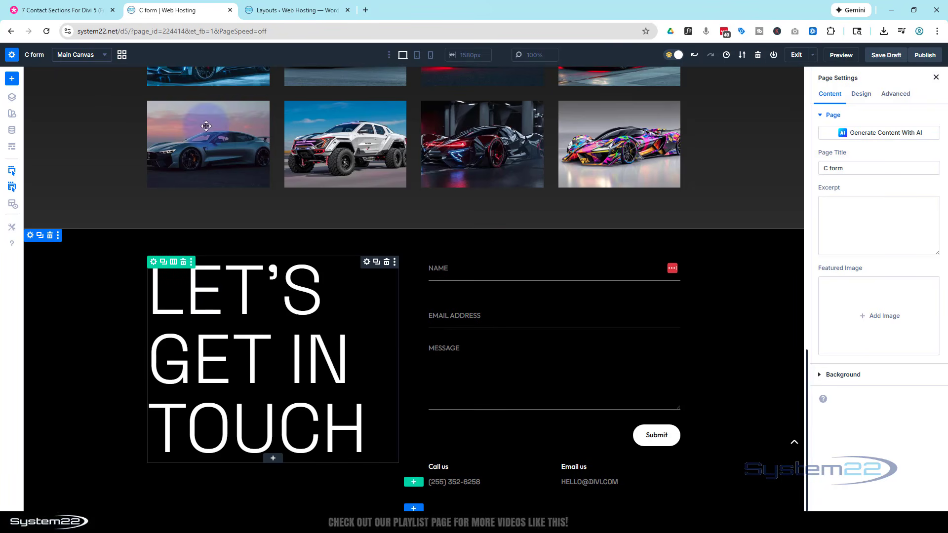
# Examine the Contact 5 section's rows and modules in wireframe view, and return to the visual view of the section.
pyautogui.click(12, 149)
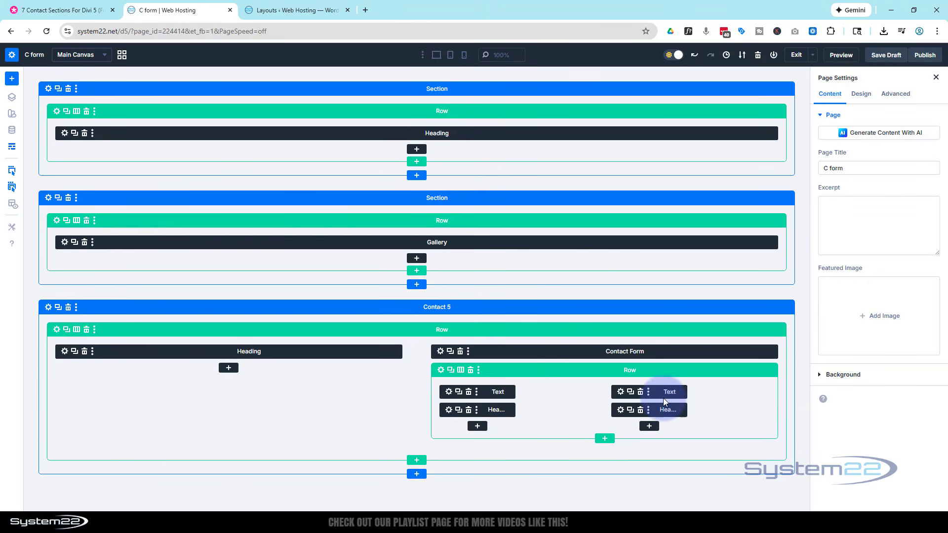
pyautogui.click(12, 149)
pyautogui.scroll(-15, 306, 260)
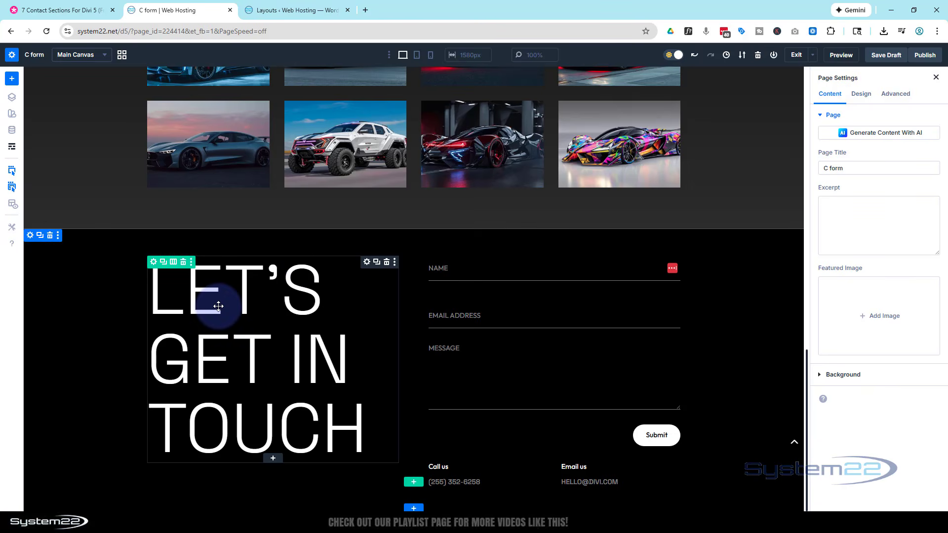
# Set the heading level of the "Let's get in touch" heading to H2.
pyautogui.click(367, 264)
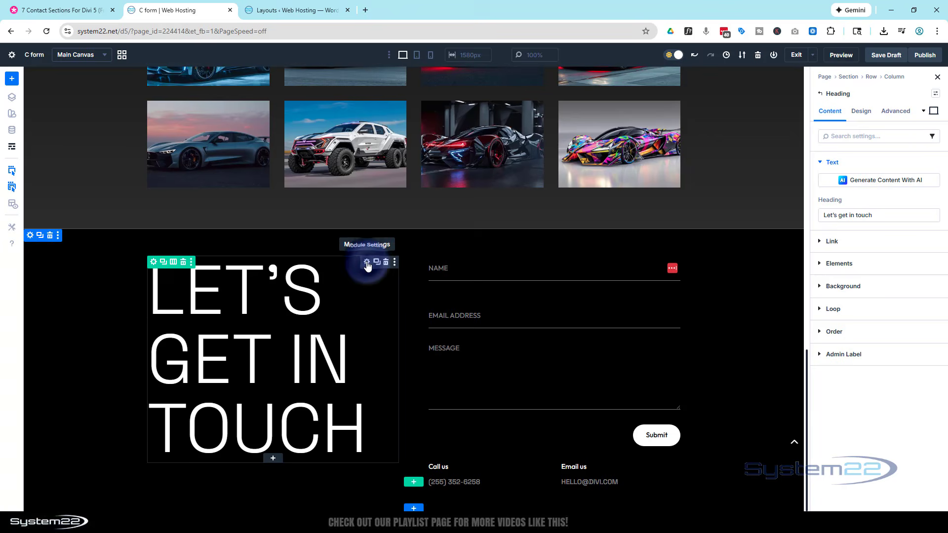
pyautogui.tripleClick(888, 215)
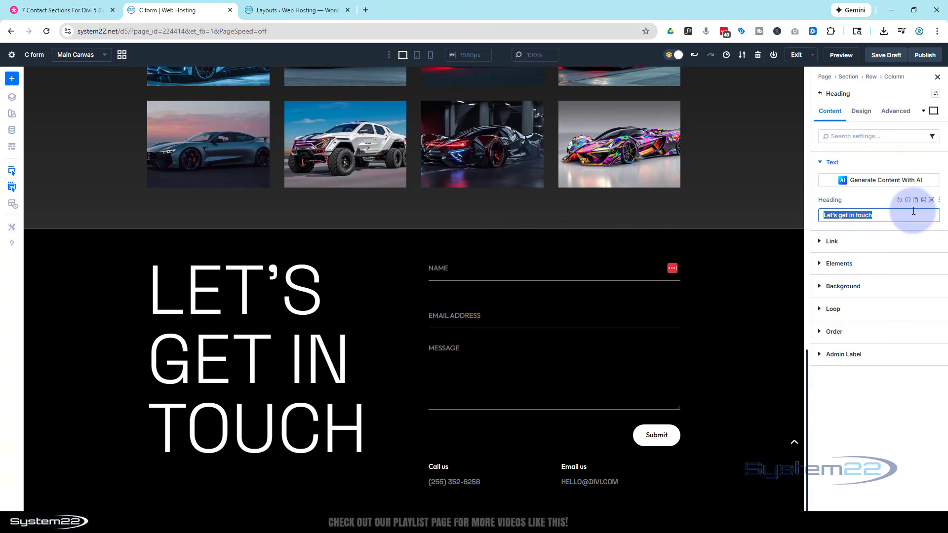
pyautogui.click(862, 114)
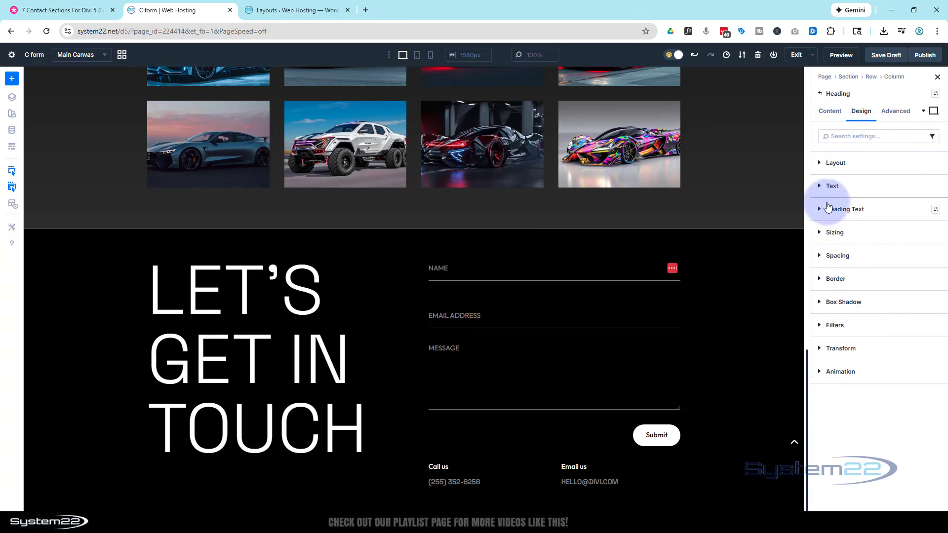
pyautogui.click(817, 212)
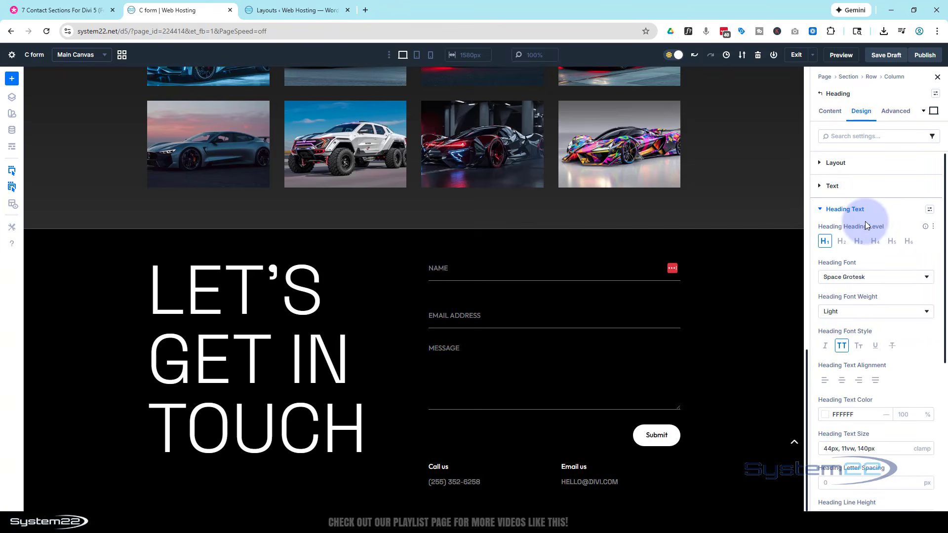
pyautogui.click(842, 245)
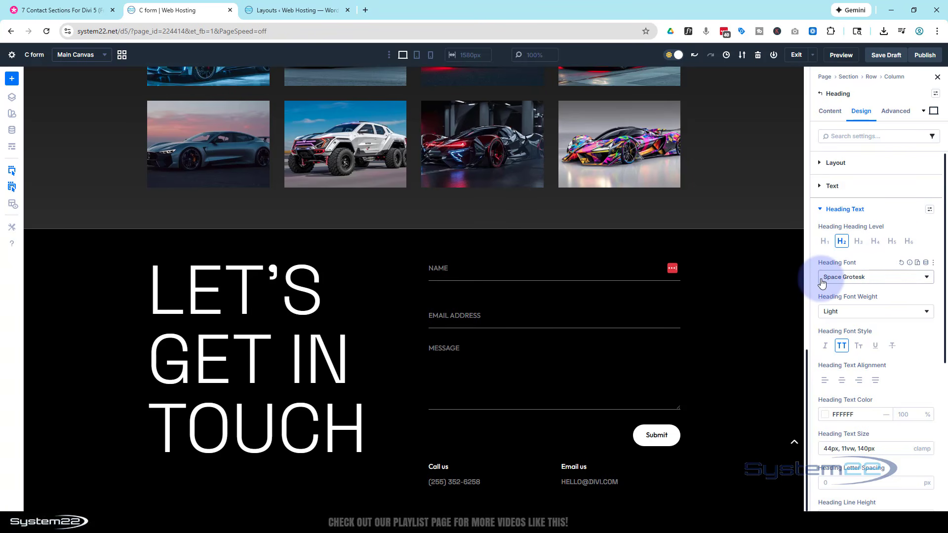
# Set the heading's font to Anton and insert a line break after "Let's".
pyautogui.click(868, 277)
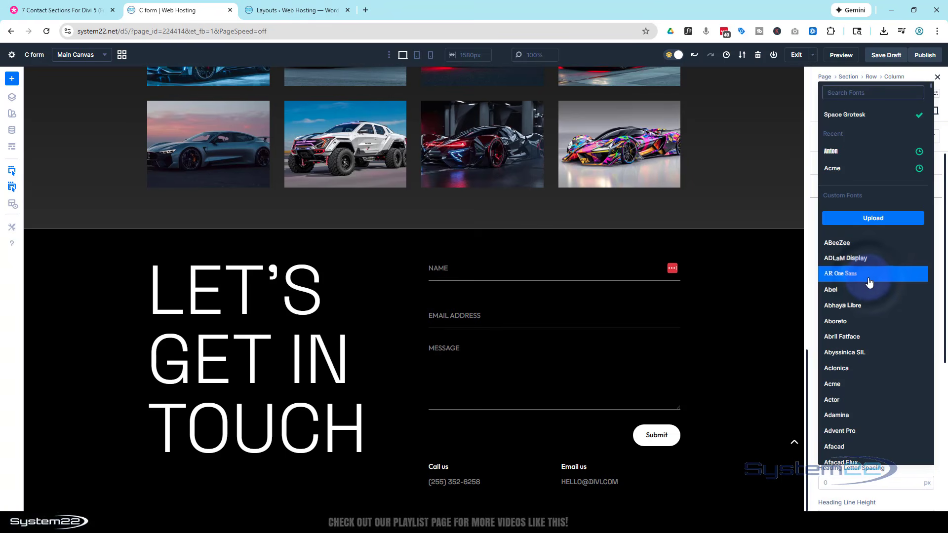
pyautogui.click(833, 153)
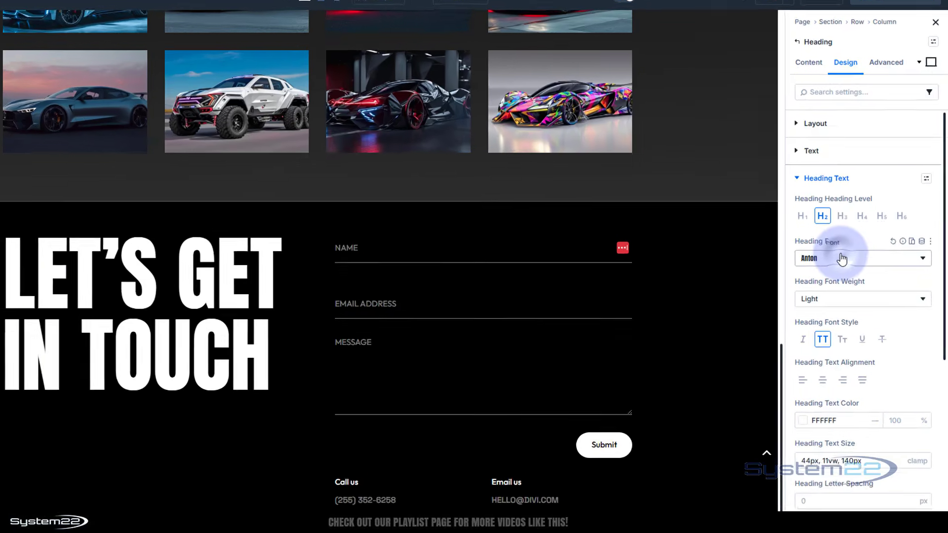
pyautogui.click(861, 277)
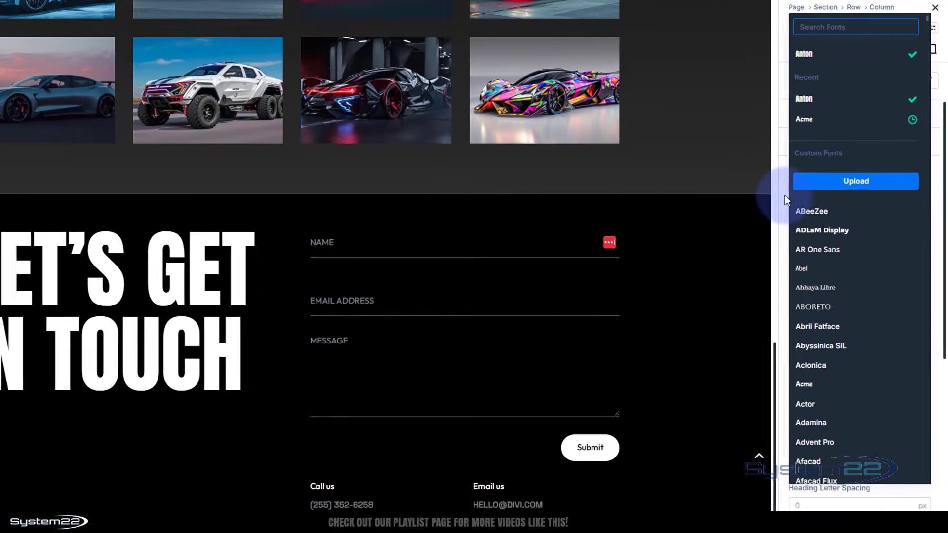
pyautogui.click(784, 196)
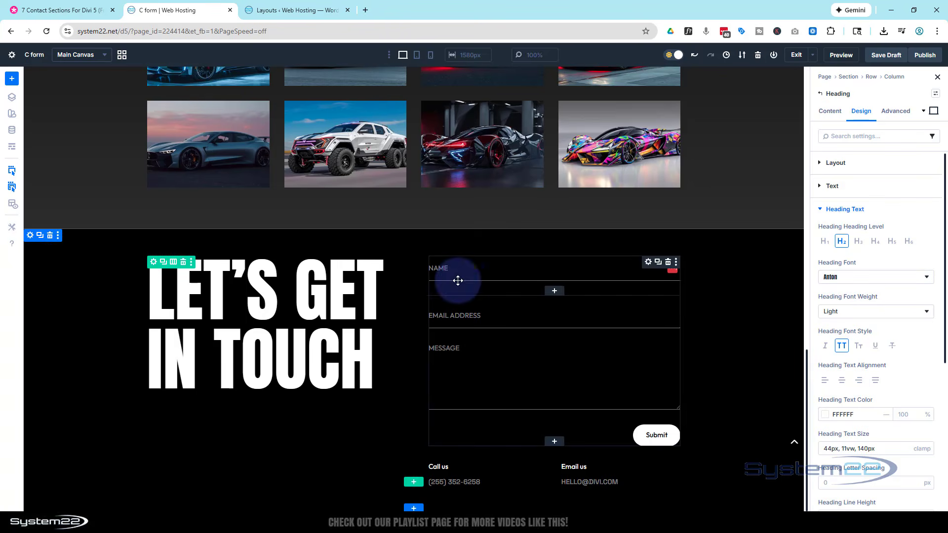
pyautogui.click(292, 296)
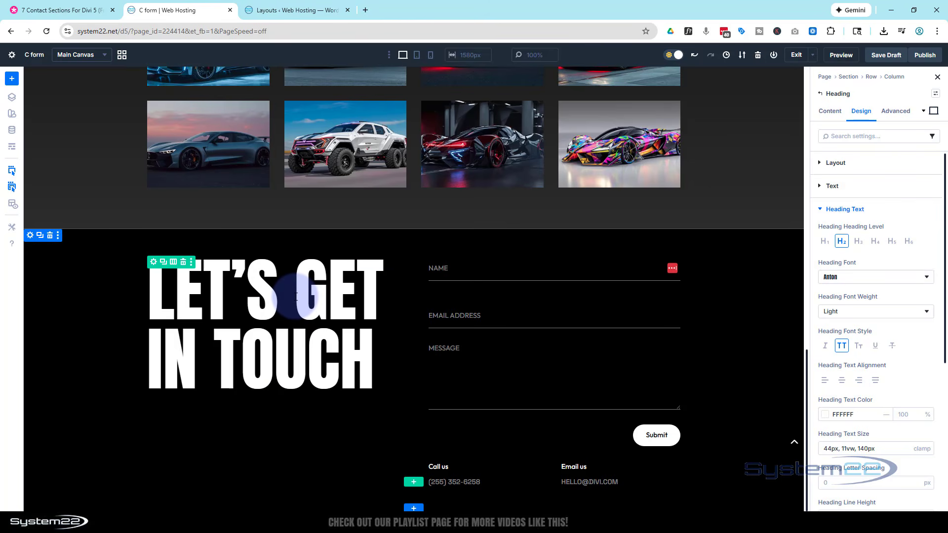
pyautogui.press('Return')
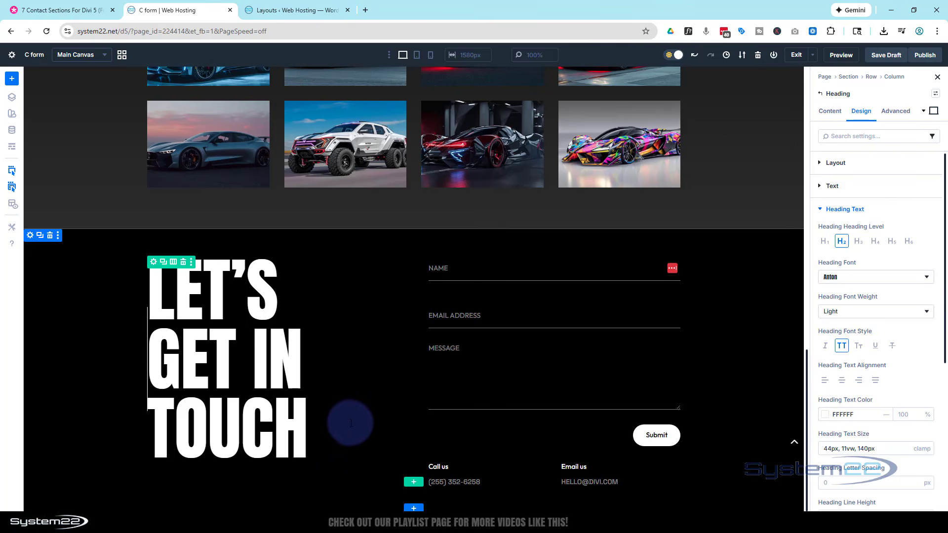
# Center the content of the contact row's first column vertically, using its Justify Content setting.
pyautogui.click(154, 262)
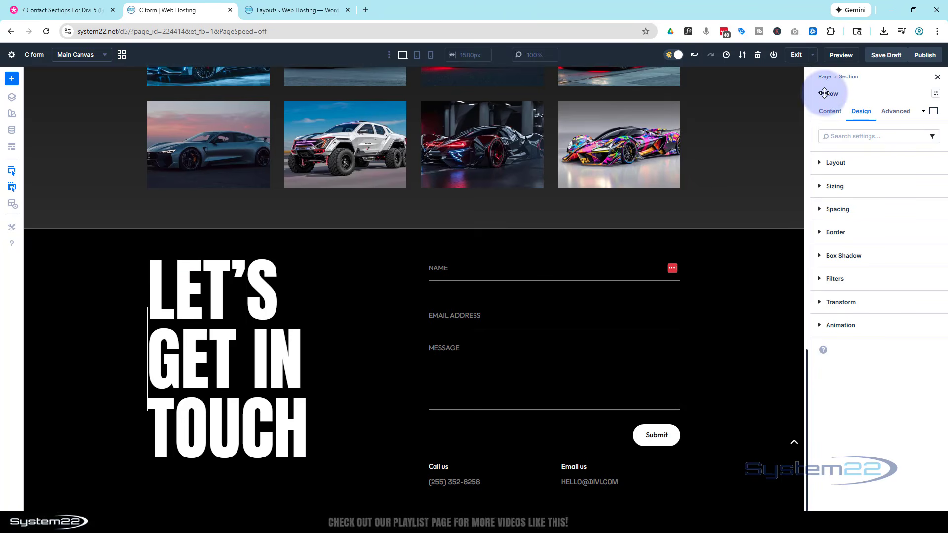
pyautogui.click(823, 113)
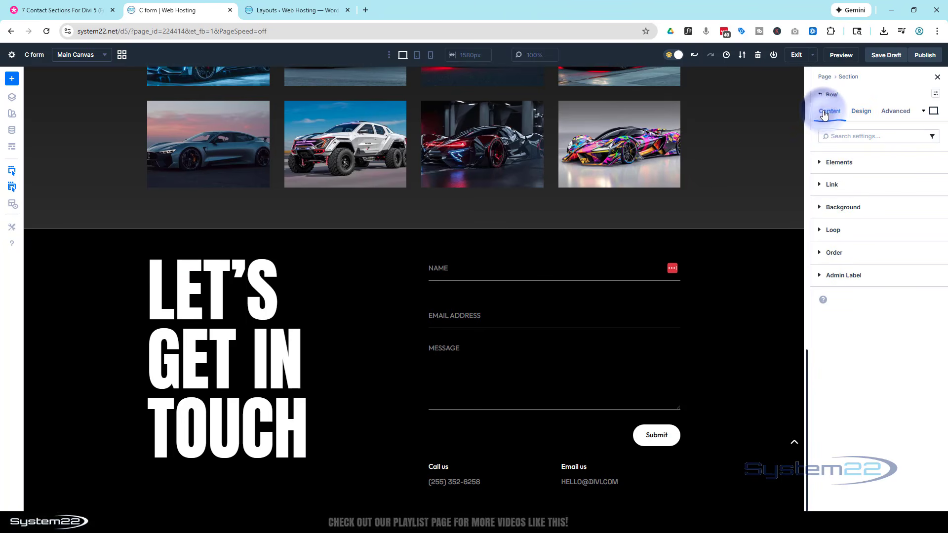
pyautogui.click(841, 165)
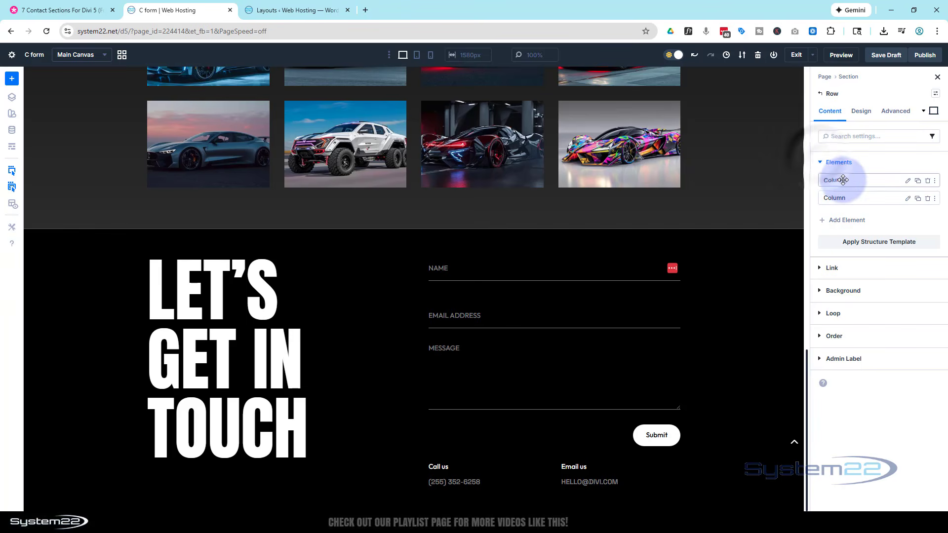
pyautogui.click(909, 183)
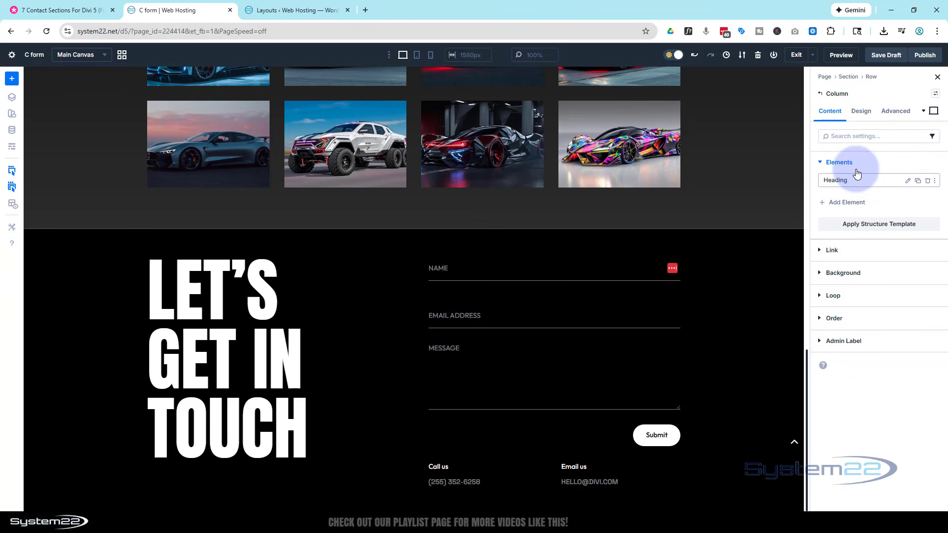
pyautogui.click(861, 111)
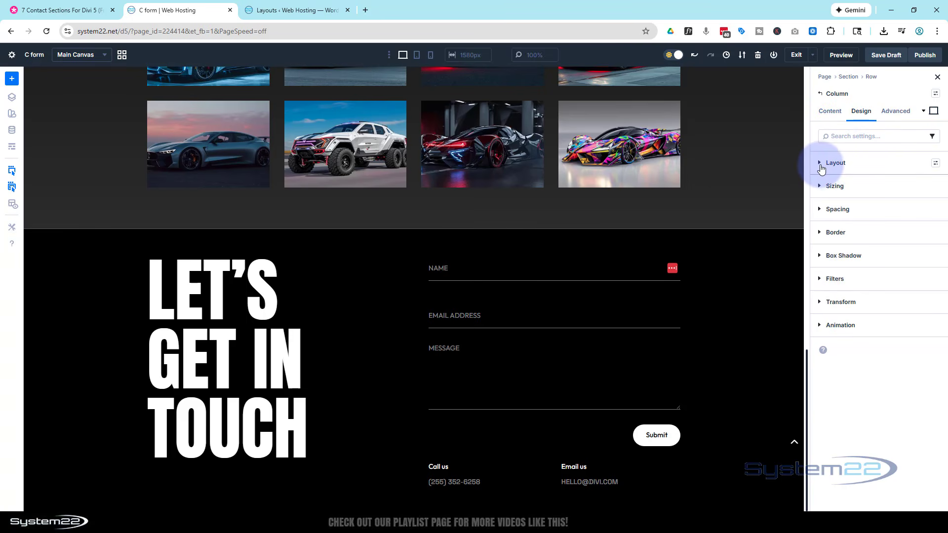
pyautogui.click(821, 168)
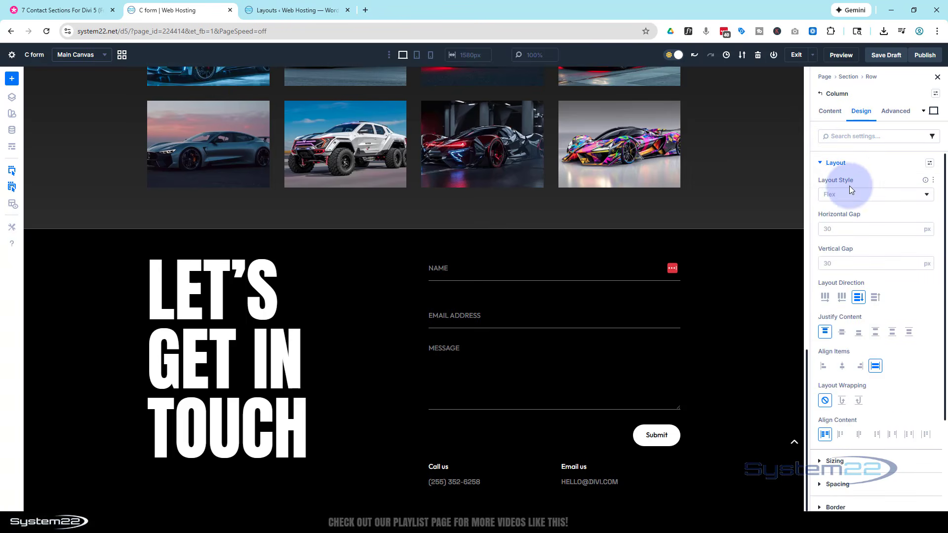
pyautogui.click(842, 332)
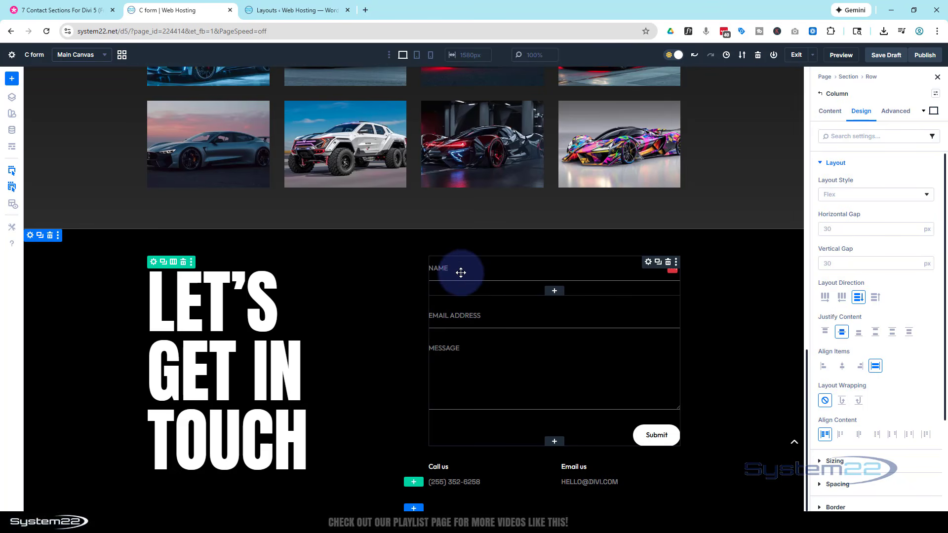
# Set the contact form's success message to "Message sent" and its submit button text to "Send Message".
pyautogui.click(648, 266)
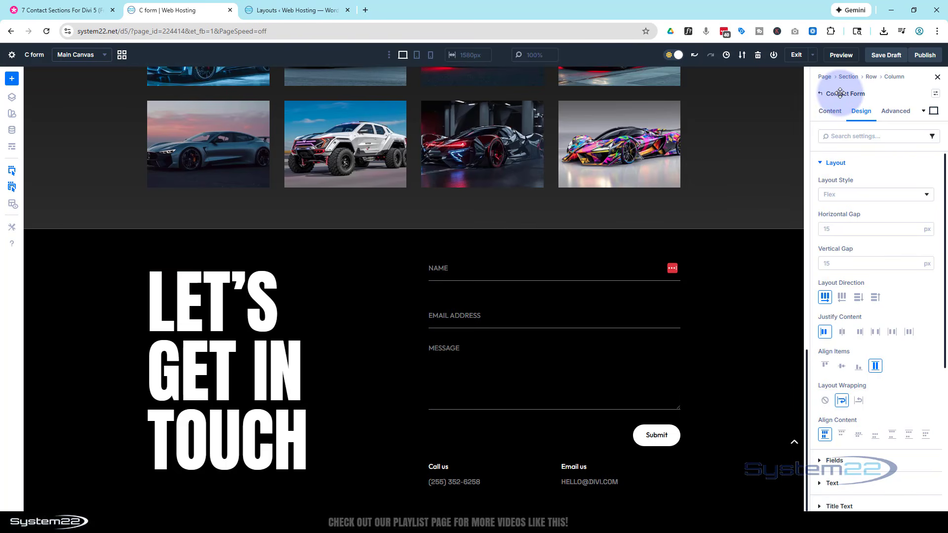
pyautogui.click(831, 113)
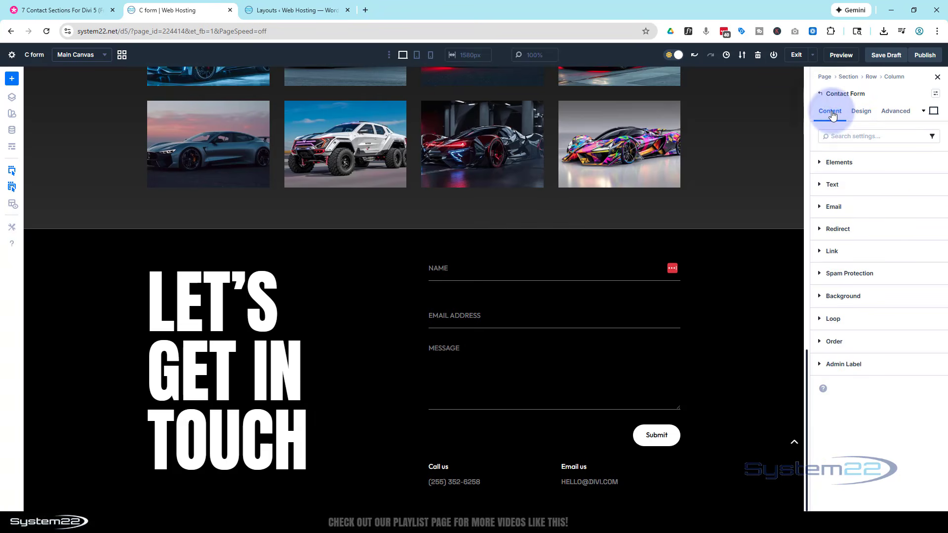
pyautogui.click(821, 163)
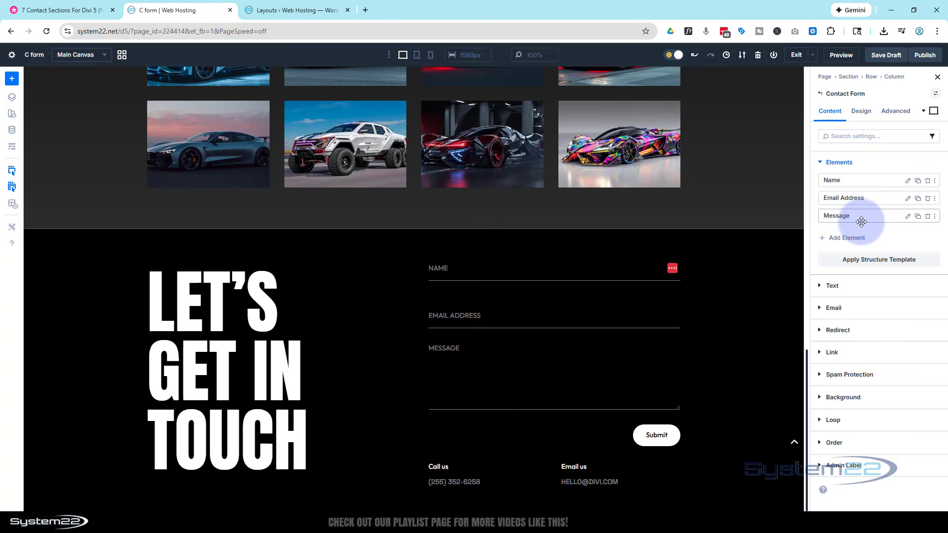
pyautogui.click(819, 285)
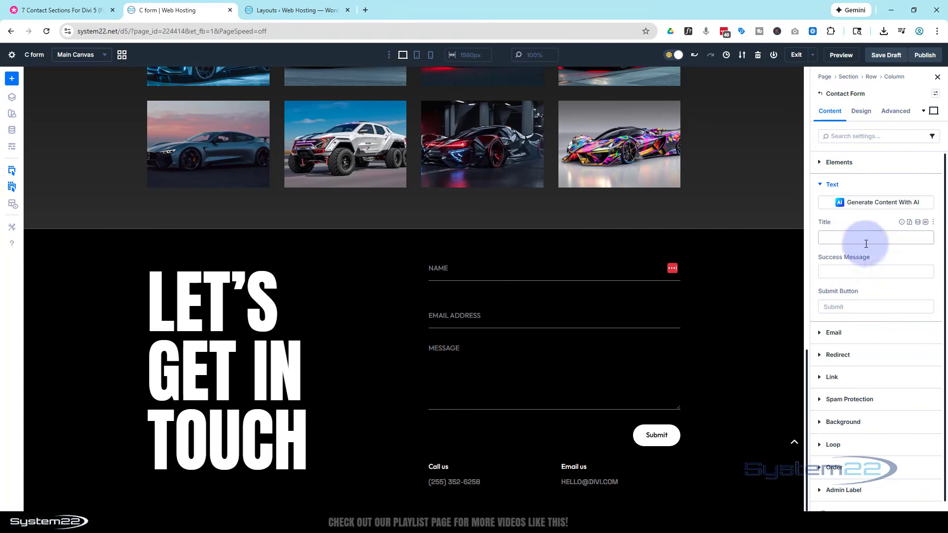
pyautogui.click(839, 271)
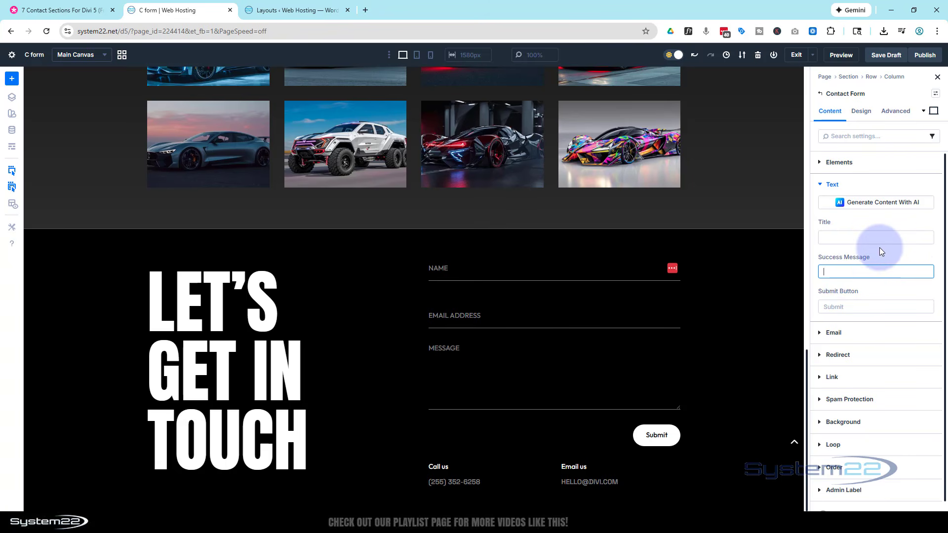
pyautogui.write('ssage sent')
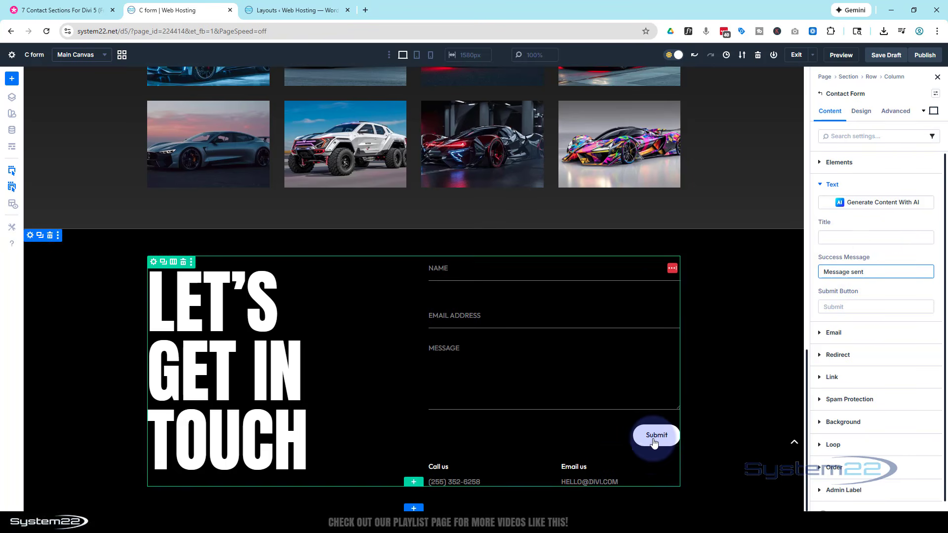
pyautogui.click(846, 307)
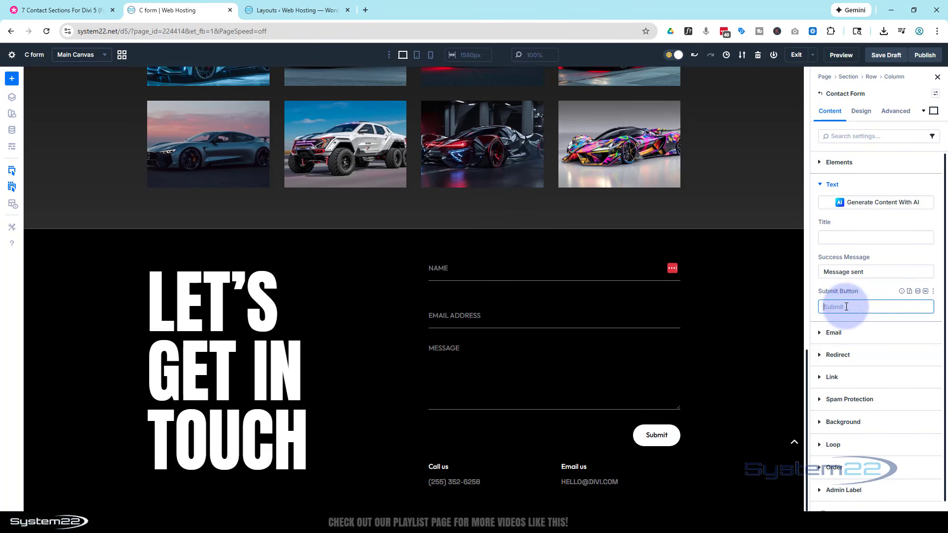
pyautogui.write('Send Message')
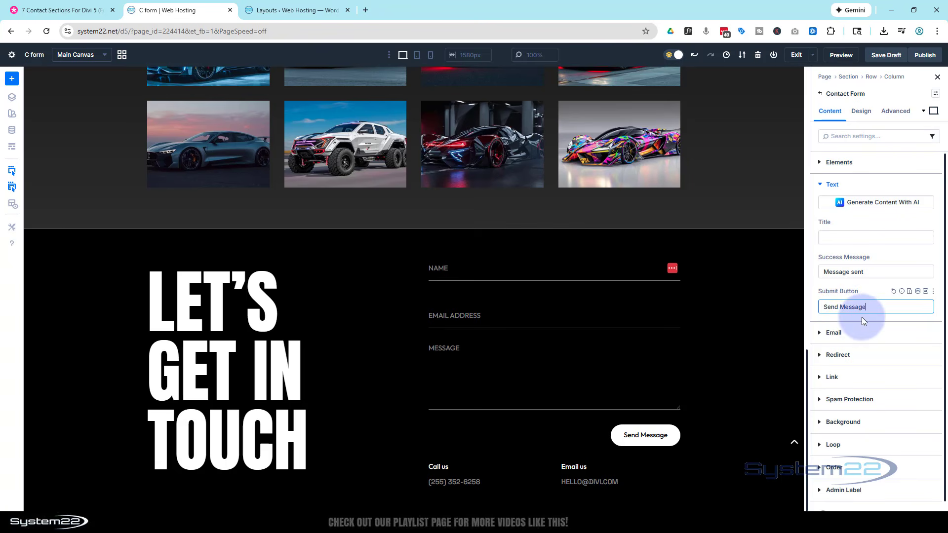
# Open the contact form's email settings and go to the recipient email address setting.
pyautogui.scroll(-1, 864, 330)
pyautogui.click(864, 329)
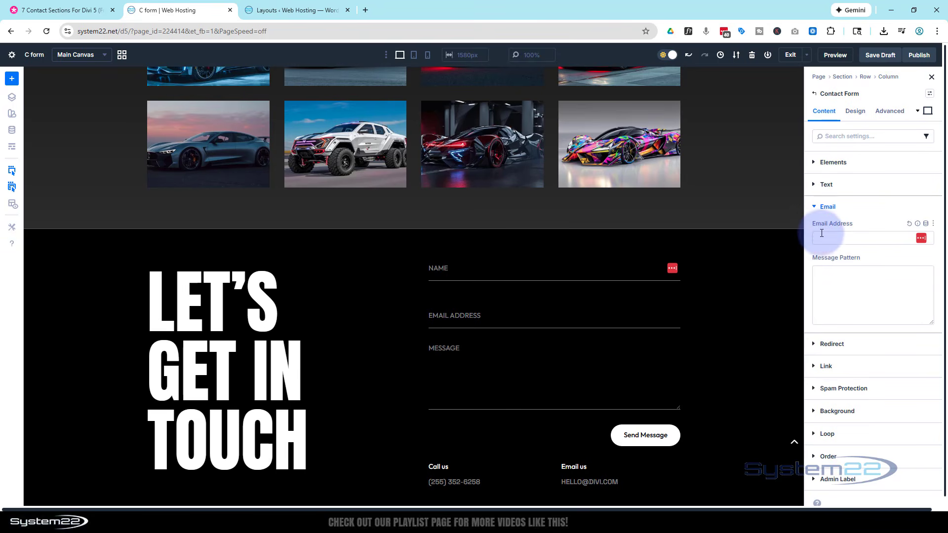
pyautogui.click(820, 239)
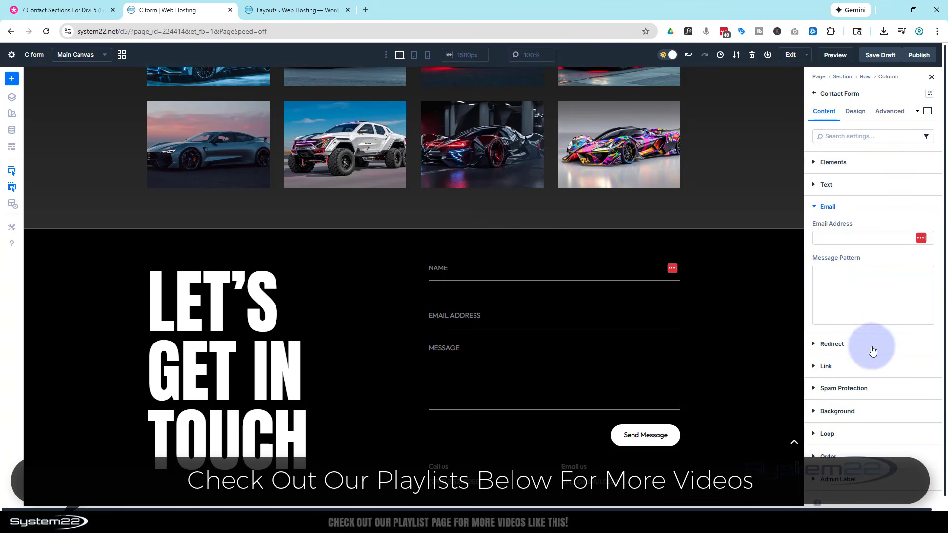
# Try the contact form's redirect URL option by enabling it and switching it off again.
pyautogui.click(815, 346)
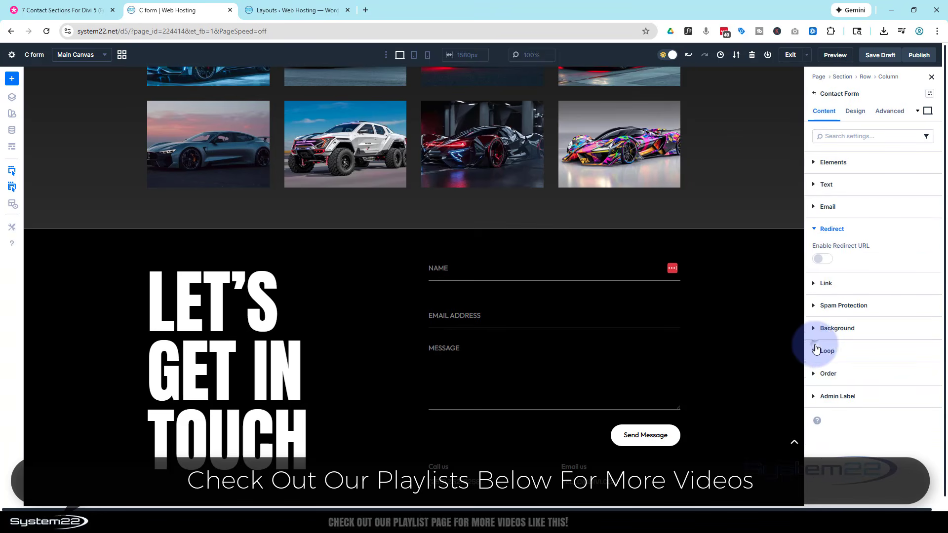
pyautogui.click(834, 260)
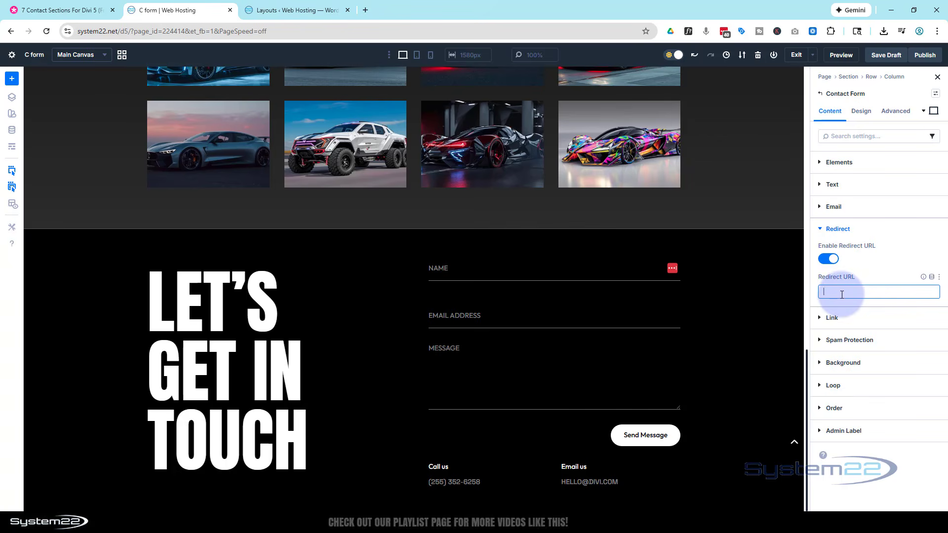
pyautogui.click(826, 260)
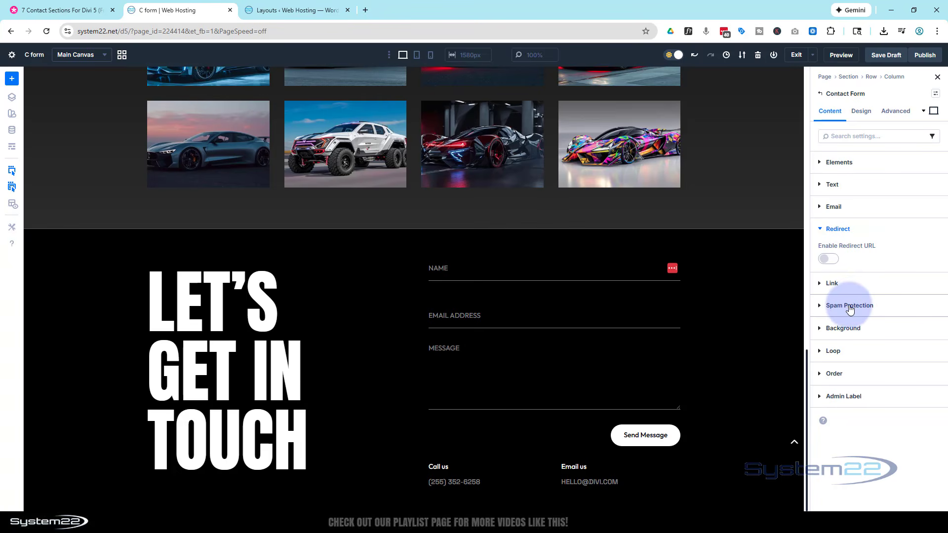
# Try the basic captcha in the contact form's spam protection settings, switching it on and back off.
pyautogui.click(822, 306)
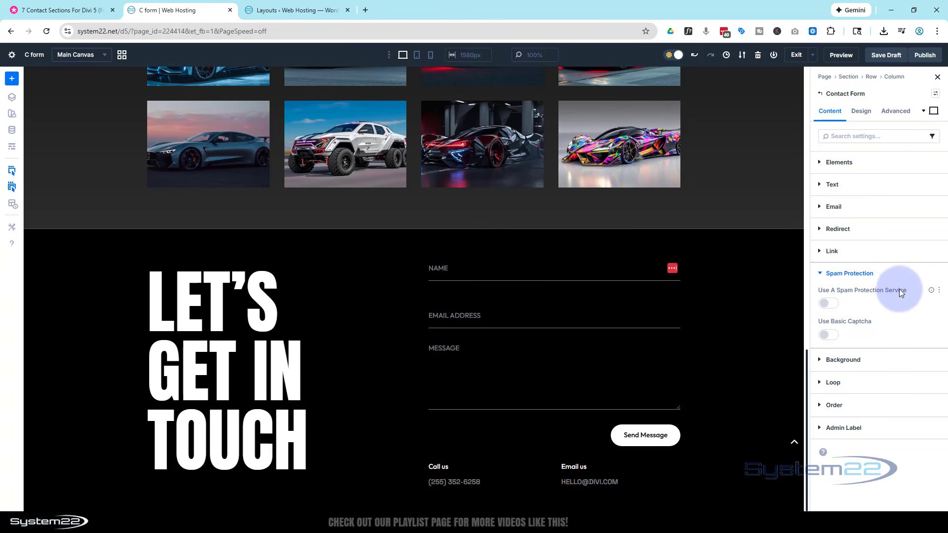
pyautogui.click(833, 335)
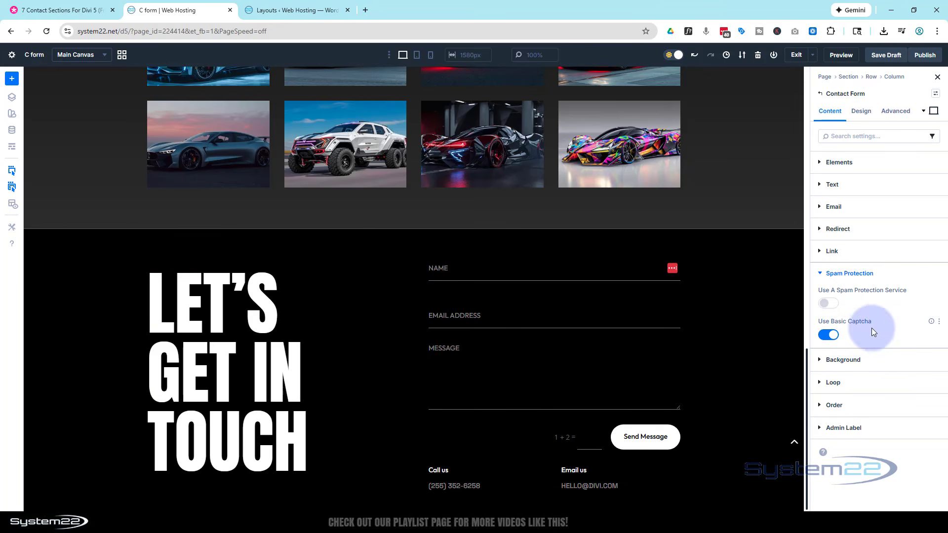
pyautogui.click(827, 336)
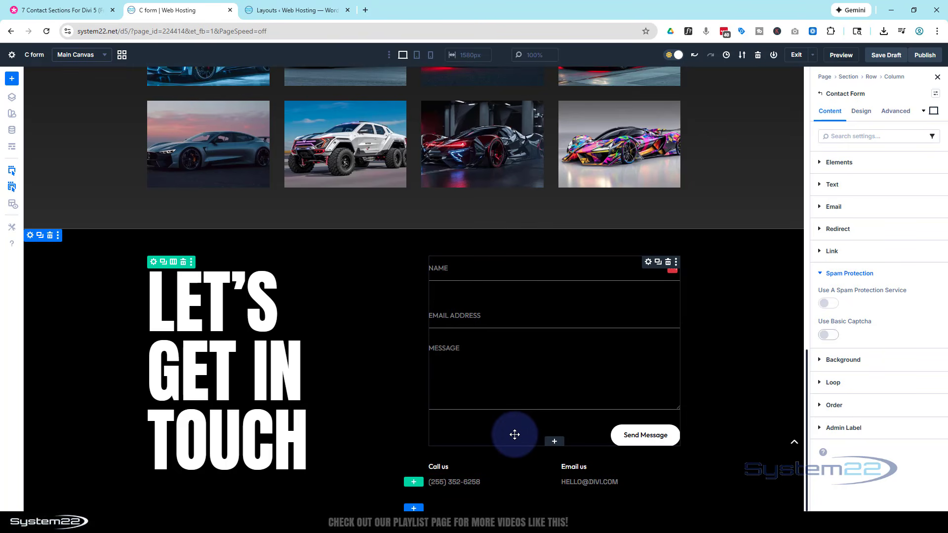
# Replace the placeholder phone number under "Call us" with the new contact phone number.
pyautogui.click(489, 482)
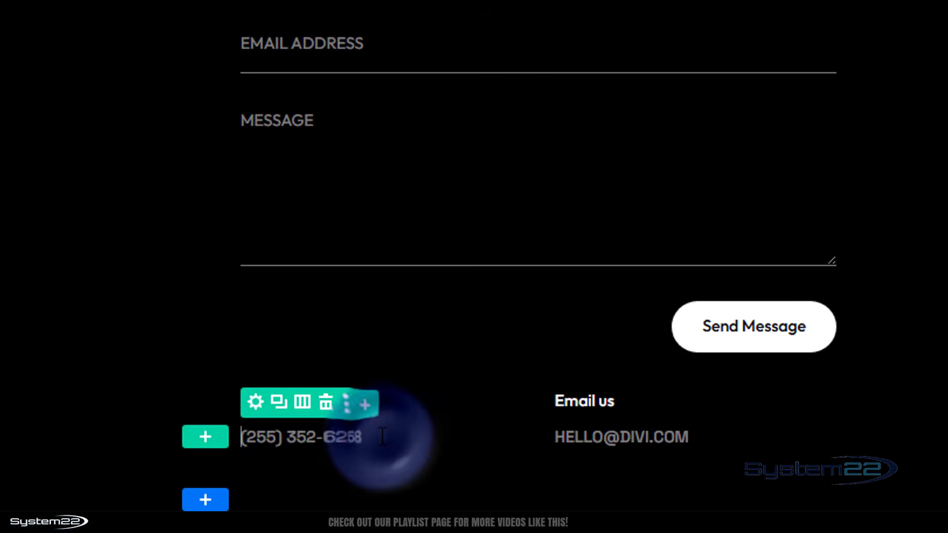
pyautogui.click(384, 431)
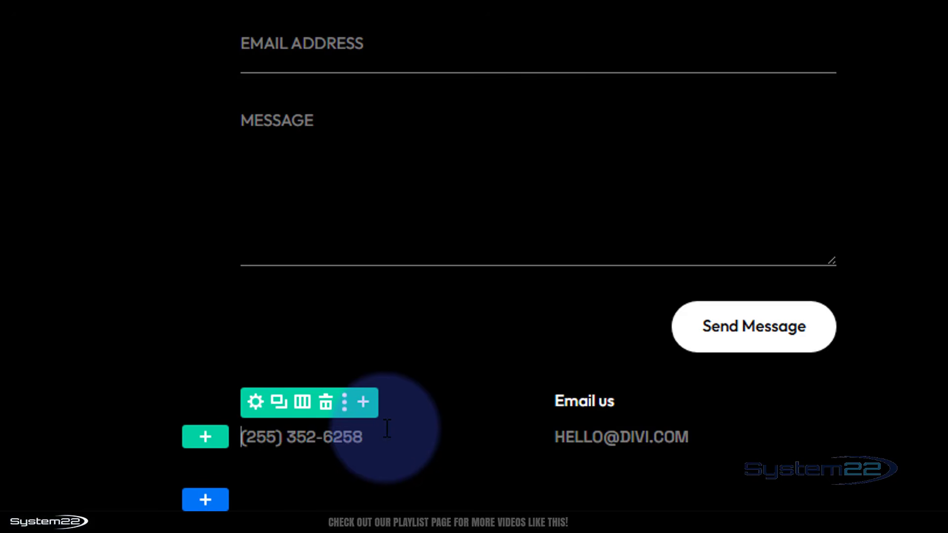
pyautogui.press('Delete')
pyautogui.press('Delete')
pyautogui.press('Delete')
pyautogui.press('Delete')
pyautogui.press('Delete')
pyautogui.press('Delete')
pyautogui.press('Delete')
pyautogui.press('Delete')
pyautogui.press('Delete')
pyautogui.press('Delete')
pyautogui.press('Delete')
pyautogui.press('Delete')
pyautogui.press('Delete')
pyautogui.press('Delete')
pyautogui.write('(')
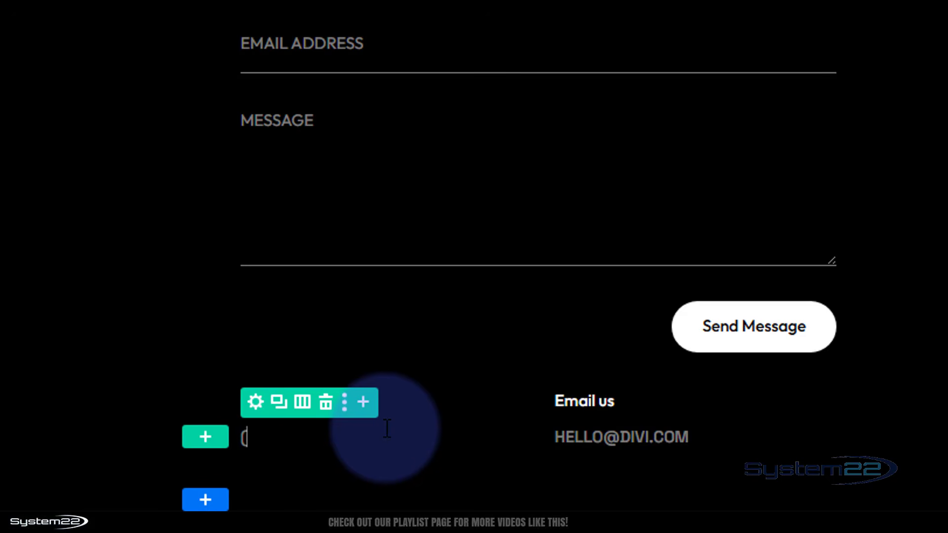
pyautogui.write('123) 423 4321')
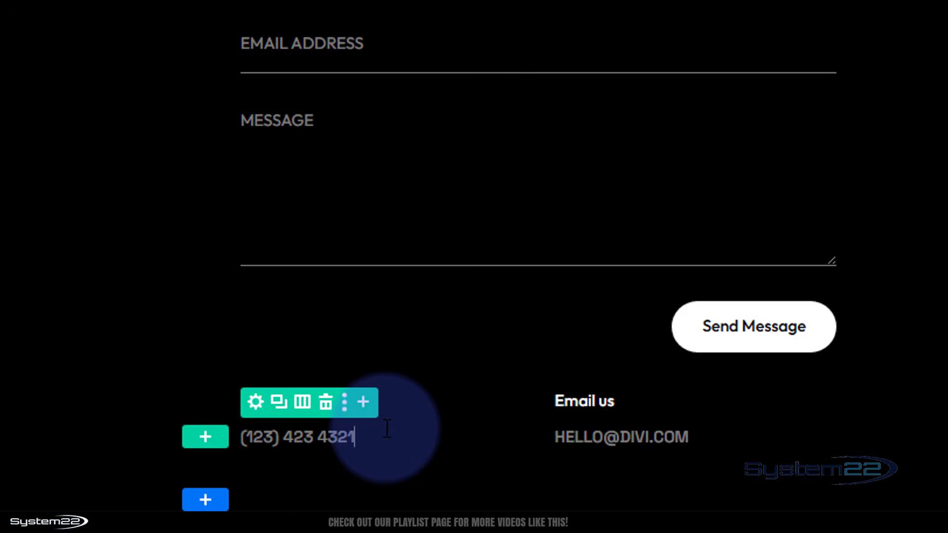
# Replace the placeholder email address under "Email us" with the new contact email address.
pyautogui.click(572, 439)
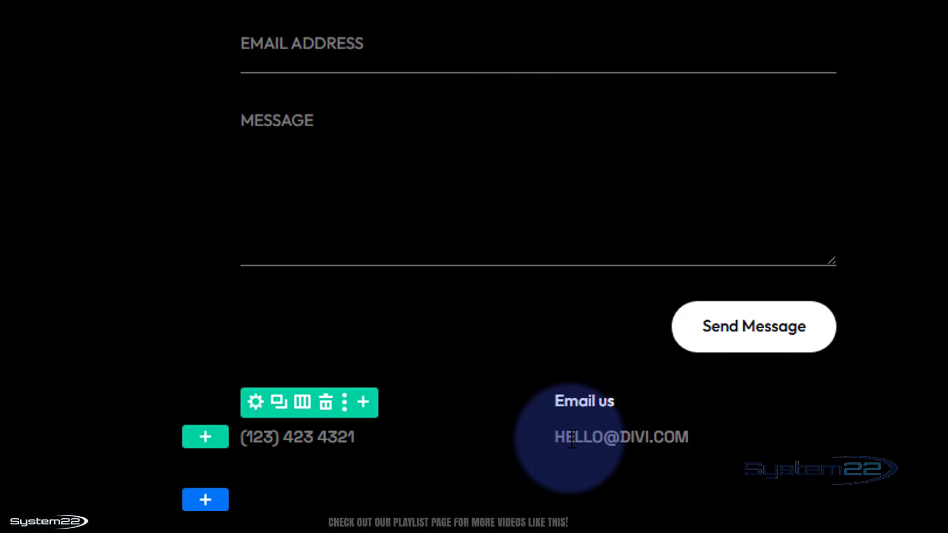
pyautogui.press('Delete')
pyautogui.press('Delete')
pyautogui.press('Delete')
pyautogui.press('Delete')
pyautogui.press('Delete')
pyautogui.press('Delete')
pyautogui.press('Delete')
pyautogui.press('Delete')
pyautogui.press('Delete')
pyautogui.press('Delete')
pyautogui.press('Delete')
pyautogui.press('Delete')
pyautogui.press('Delete')
pyautogui.press('Delete')
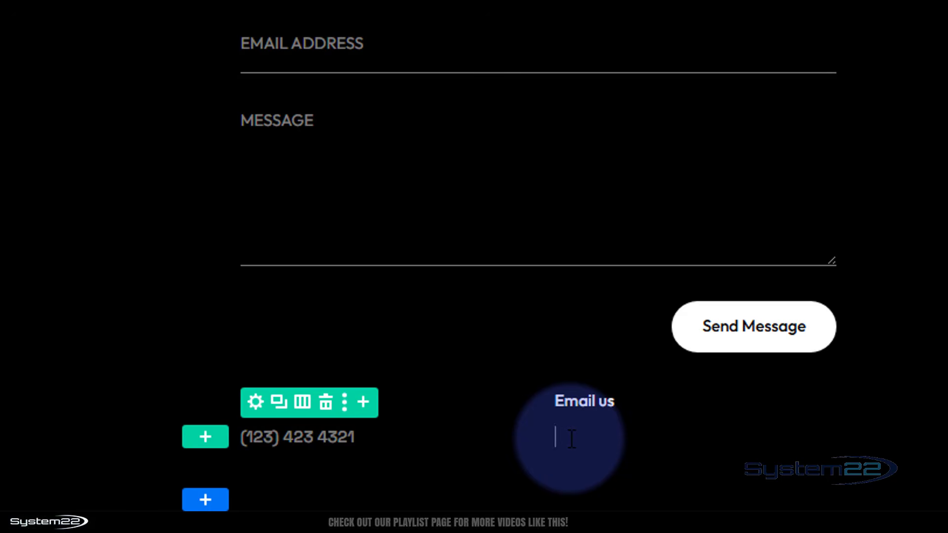
pyautogui.write('ME@MYEMAIL.COM')
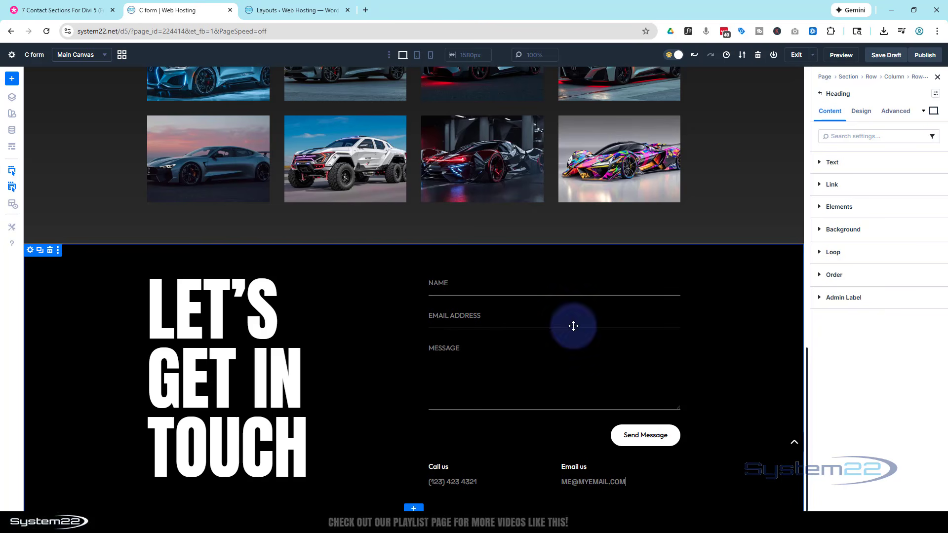
# Add the blue sports car with red accents on black from the media library as the contact section's background image.
pyautogui.click(30, 251)
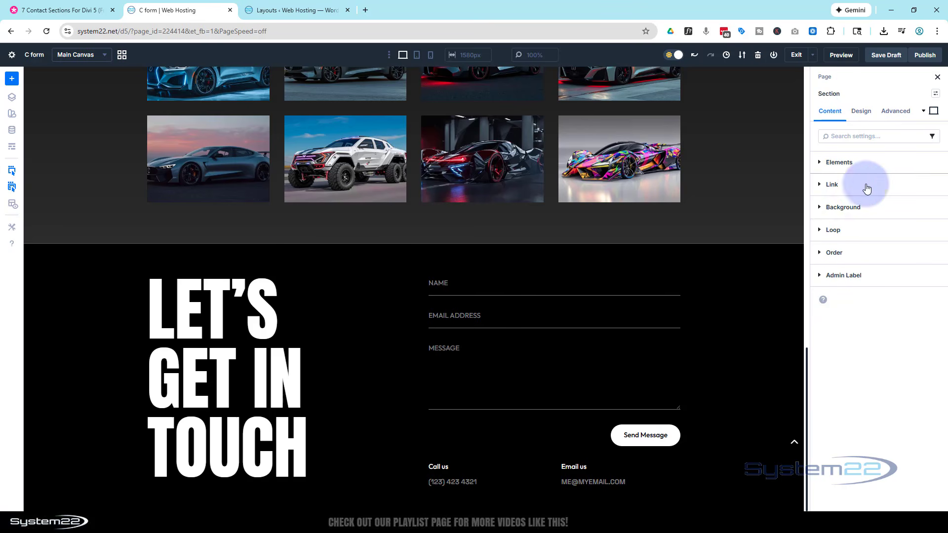
pyautogui.click(823, 208)
pyautogui.click(843, 310)
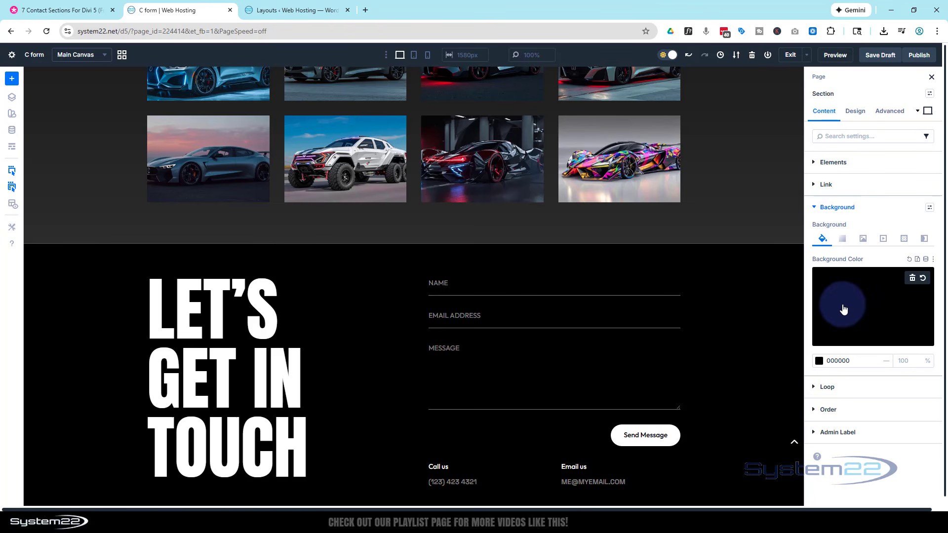
pyautogui.click(862, 241)
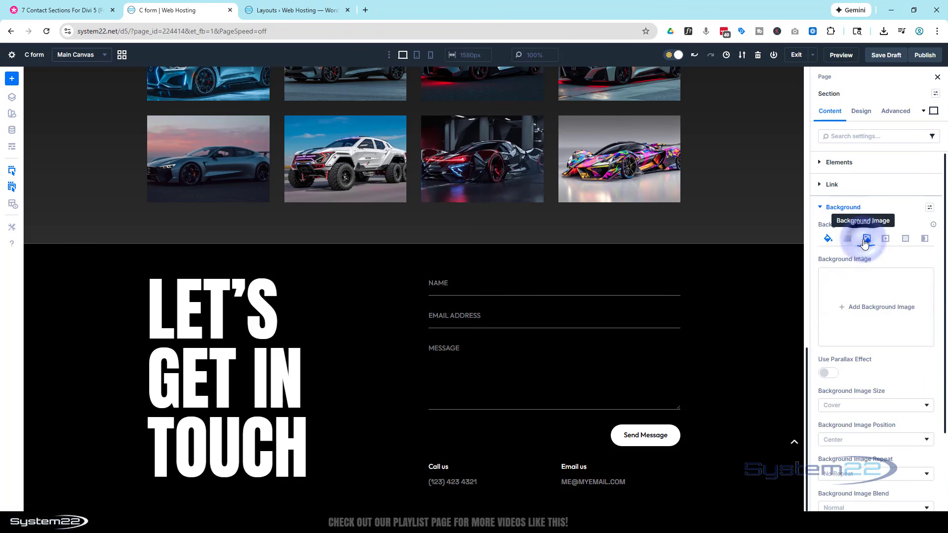
pyautogui.click(873, 305)
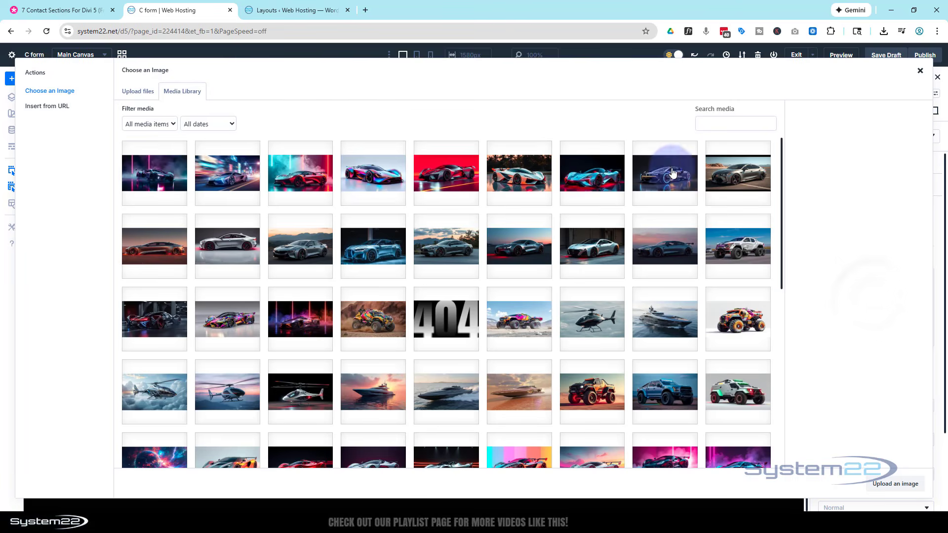
pyautogui.click(591, 173)
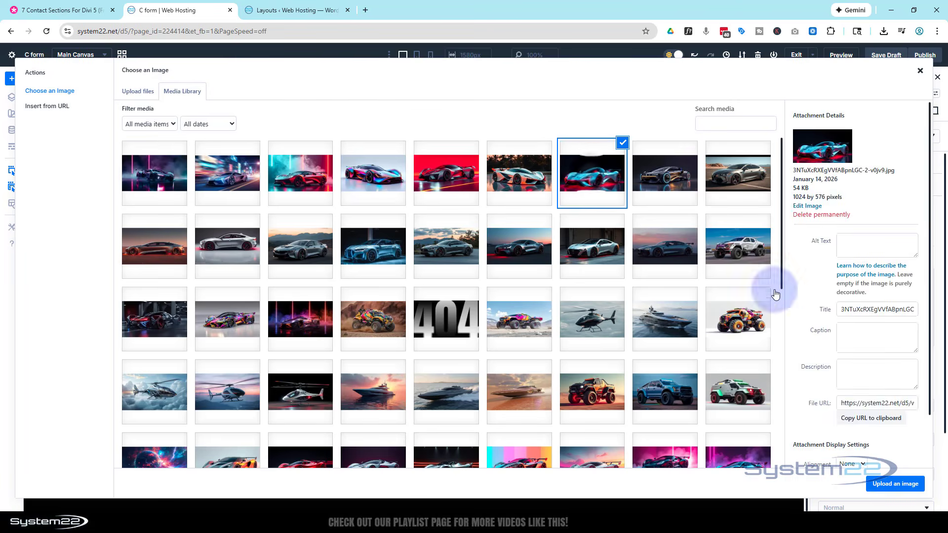
pyautogui.click(884, 482)
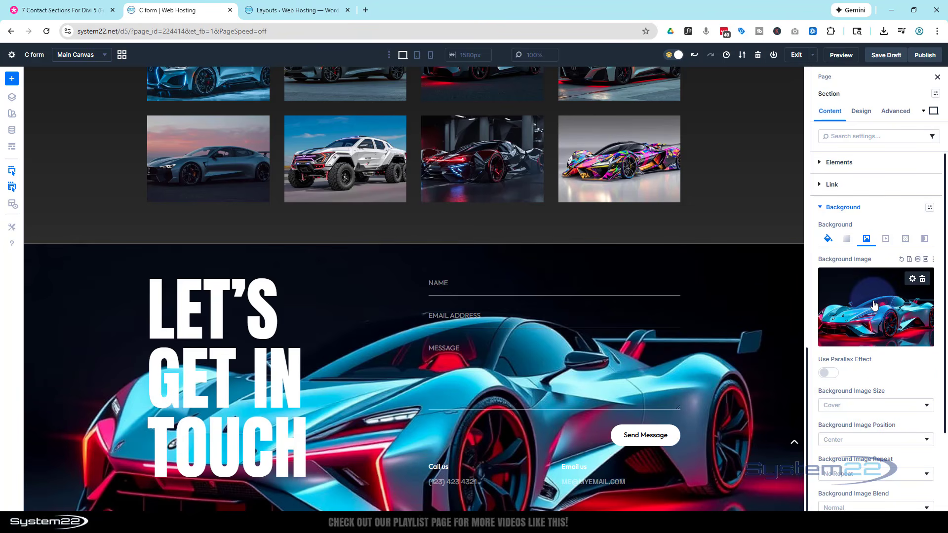
# Set the contact section's background image blend mode to Multiply.
pyautogui.scroll(-2, 874, 305)
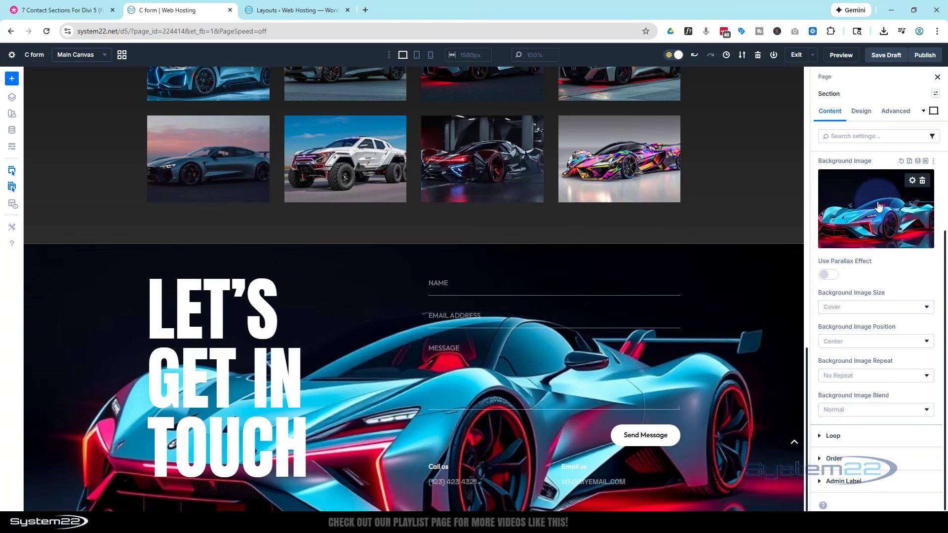
pyautogui.scroll(2, 874, 205)
pyautogui.scroll(-2, 864, 247)
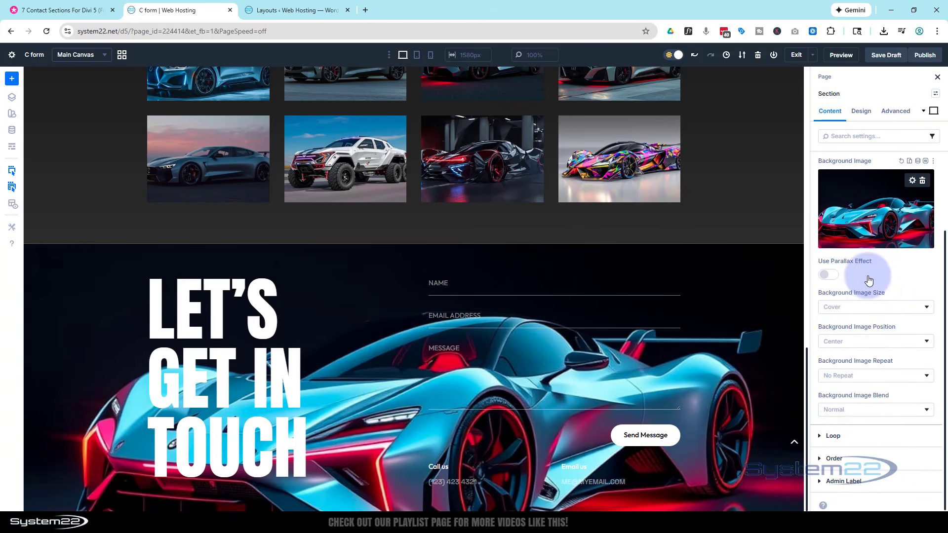
pyautogui.click(863, 409)
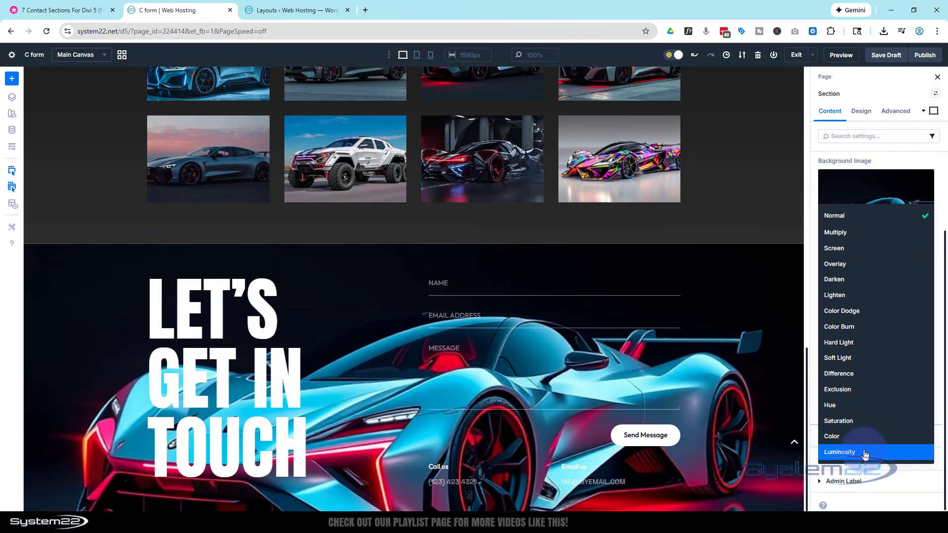
pyautogui.click(844, 238)
# Lower the opacity of the contact section's black background color to 79%.
pyautogui.scroll(3, 863, 252)
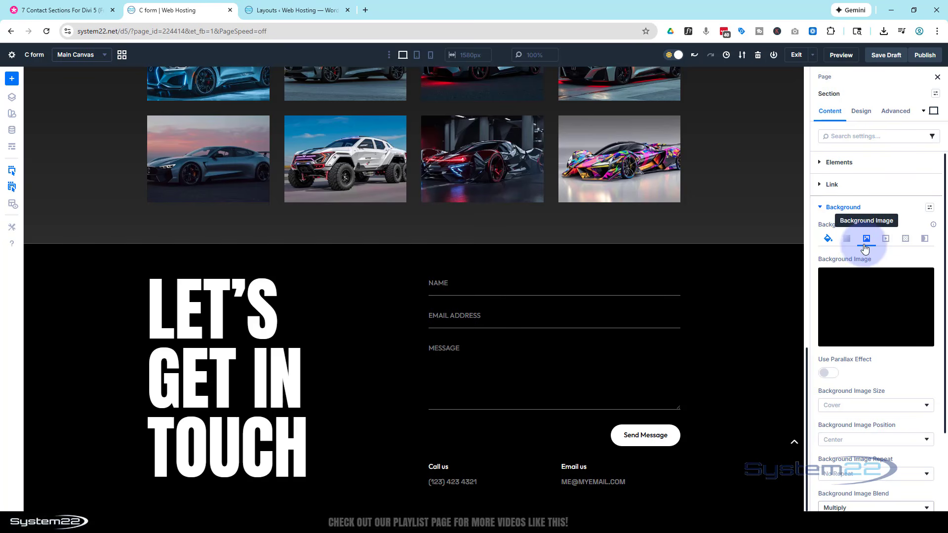
pyautogui.click(827, 240)
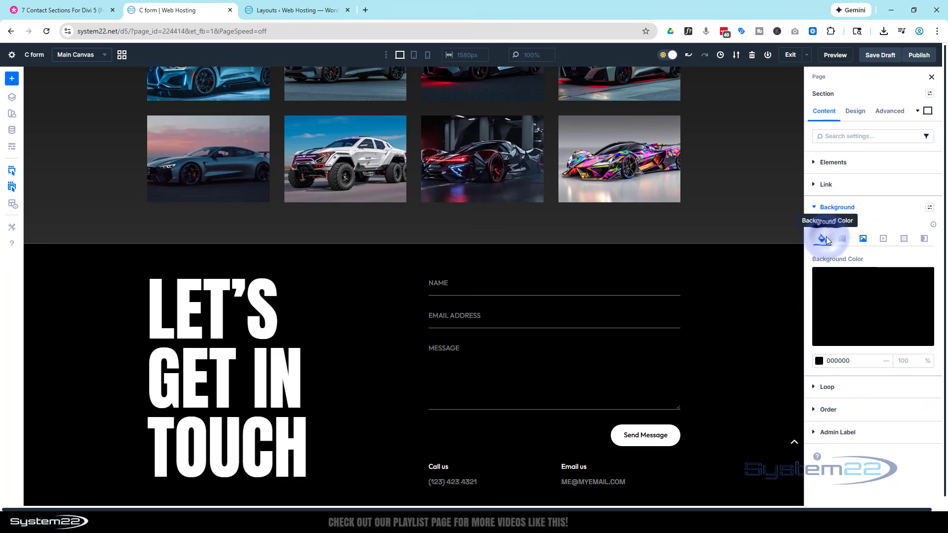
pyautogui.click(855, 308)
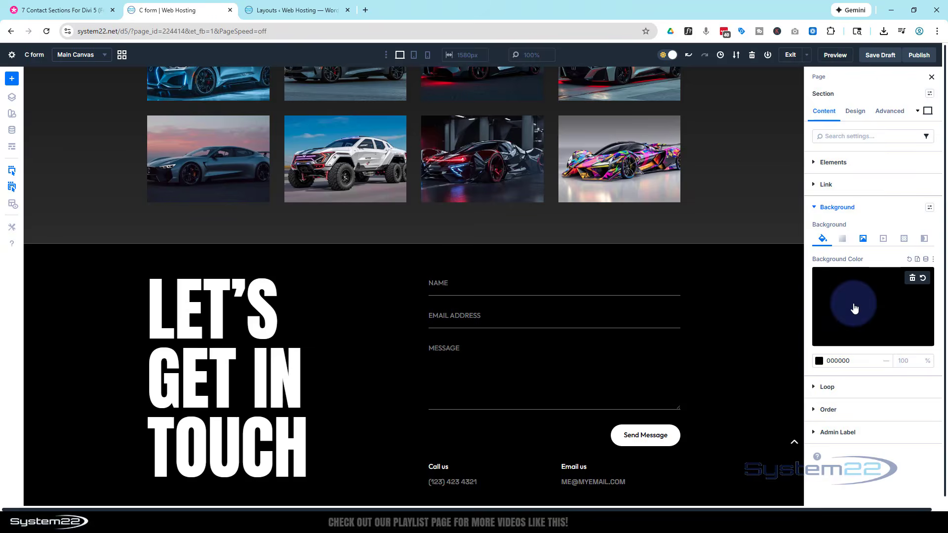
pyautogui.click(833, 361)
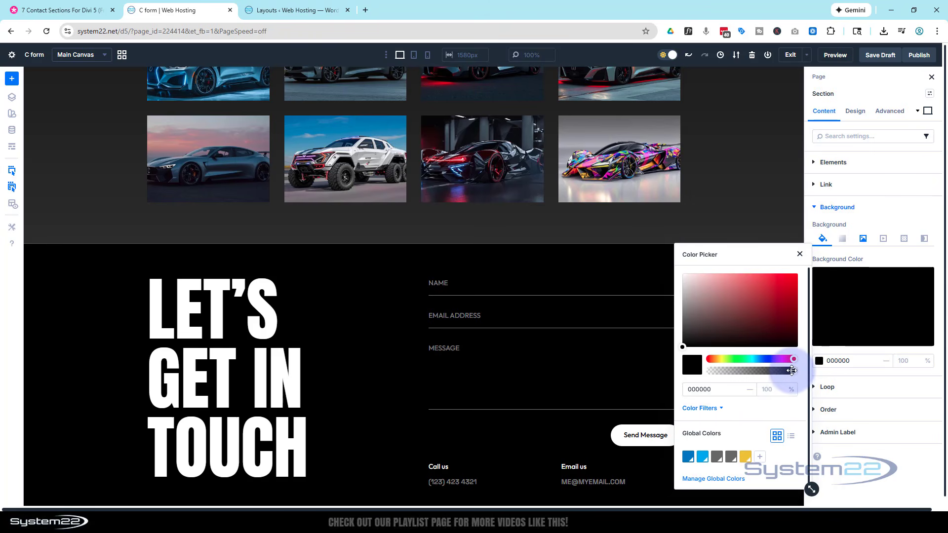
pyautogui.moveTo(793, 371); pyautogui.dragTo(777, 373)
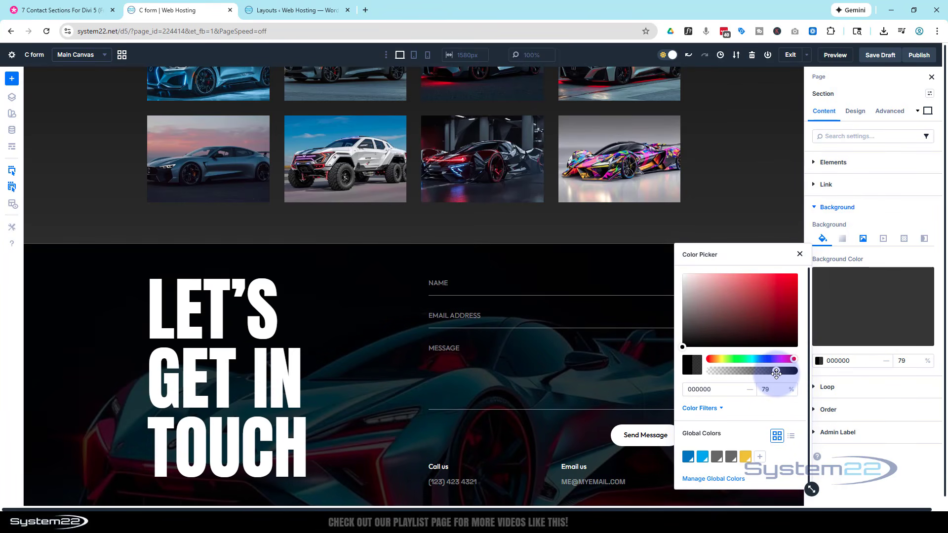
pyautogui.scroll(-1, 622, 310)
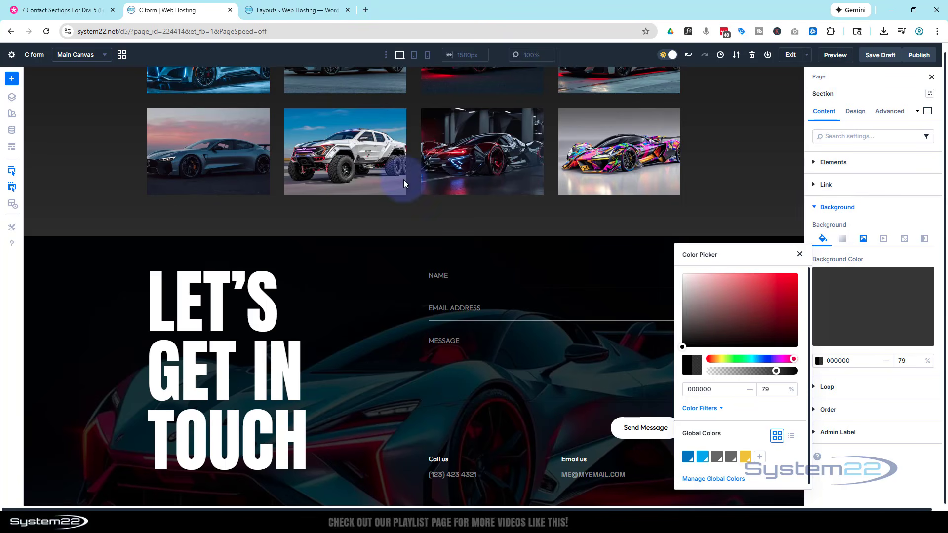
pyautogui.click(887, 255)
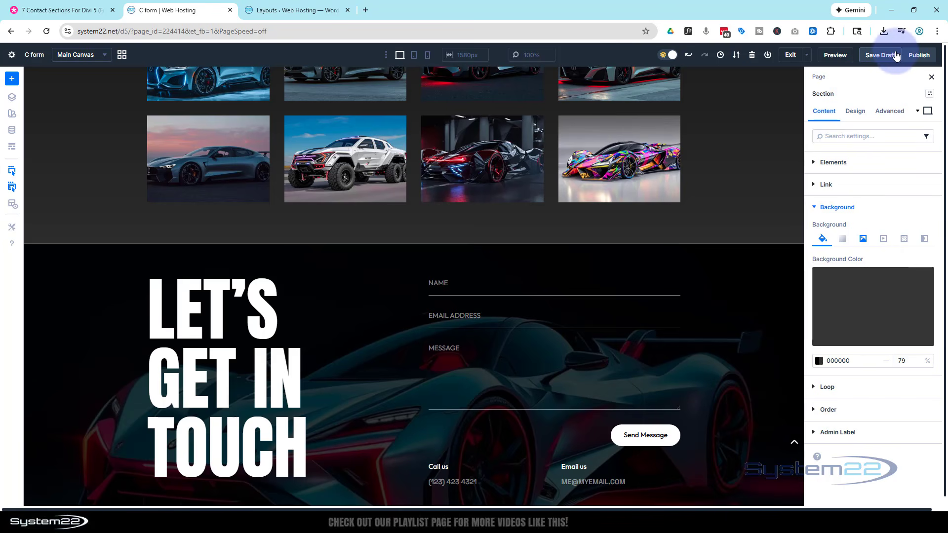
# Save the page as a draft and preview its contact section in a new browser tab.
pyautogui.click(889, 59)
pyautogui.click(836, 55)
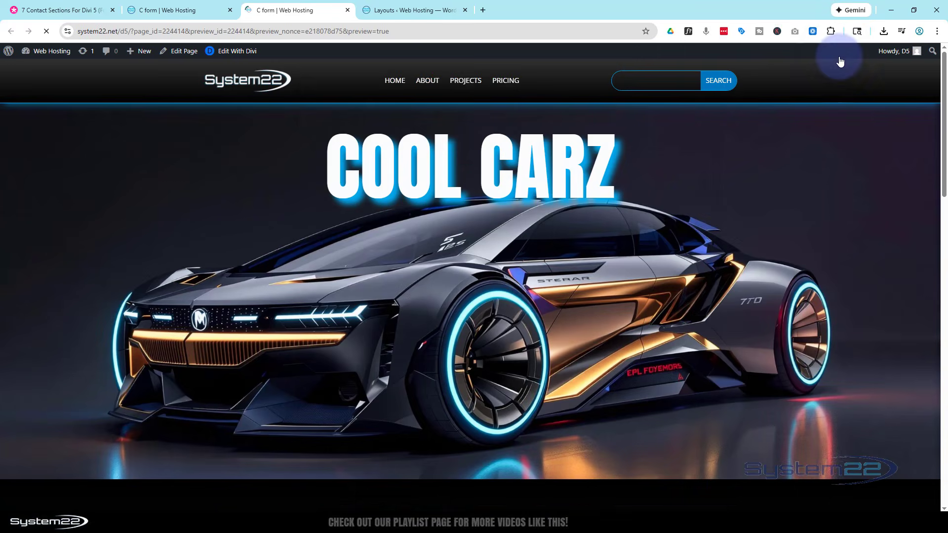
pyautogui.scroll(-15, 732, 209)
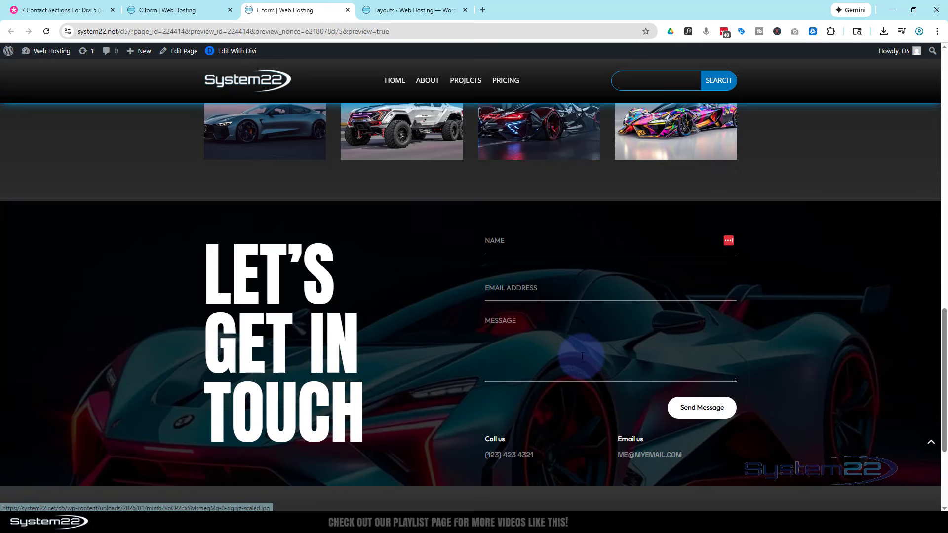
# Test the previewed contact form with DDDDDDD as the name, DDDDDD as the email address and DDDDDDDDD as the message.
pyautogui.click(524, 240)
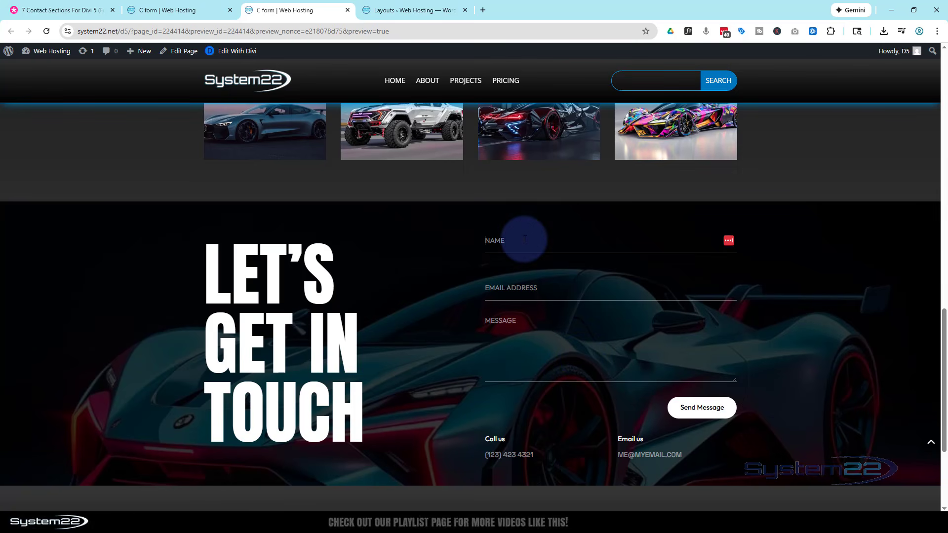
pyautogui.write('DDDDDDD')
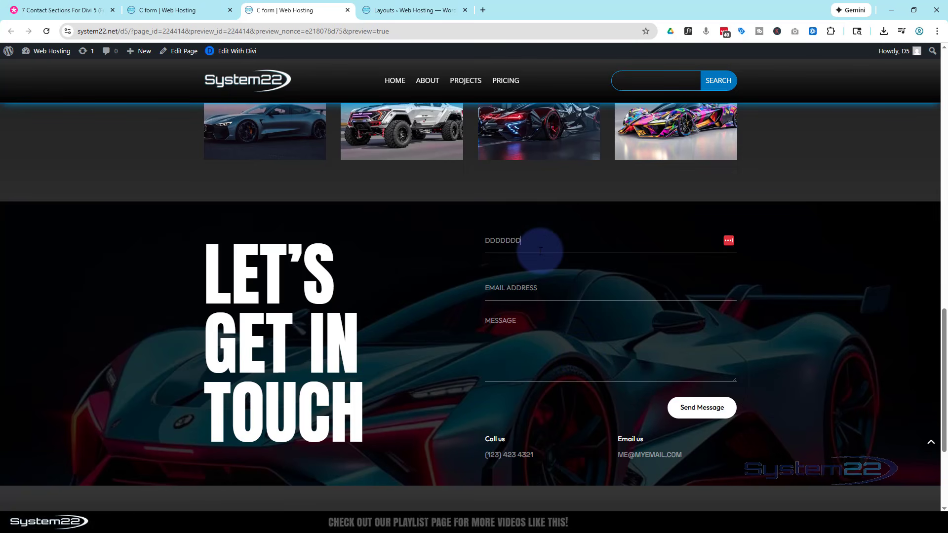
pyautogui.click(488, 285)
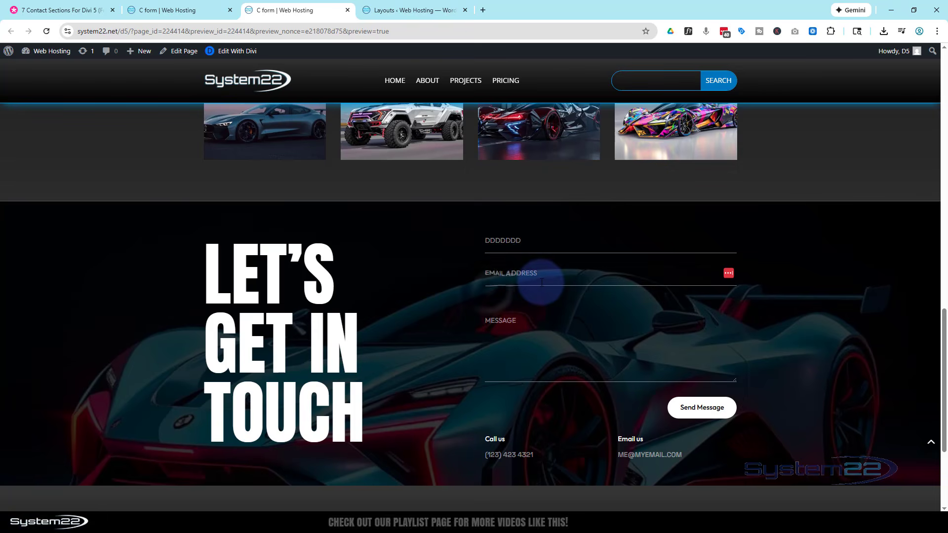
pyautogui.write('DDDDDD')
pyautogui.click(492, 316)
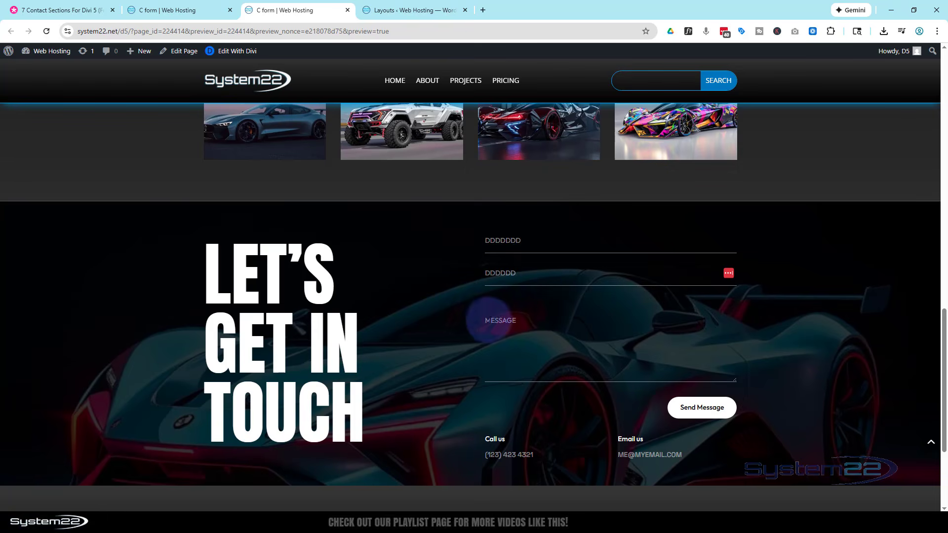
pyautogui.write('DDDDDDDDD')
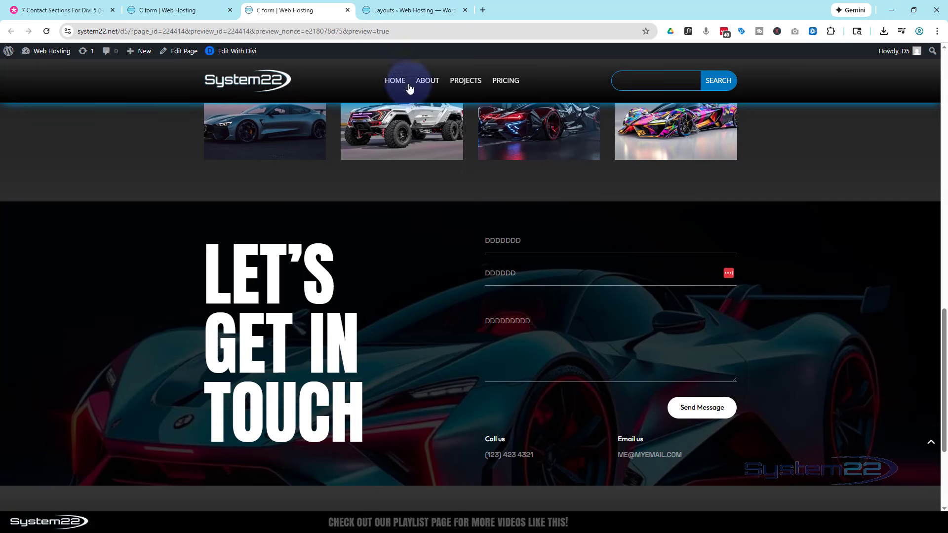
# Set the contact form's fields focus text color to white, FFFFFF, in the page builder.
pyautogui.click(194, 10)
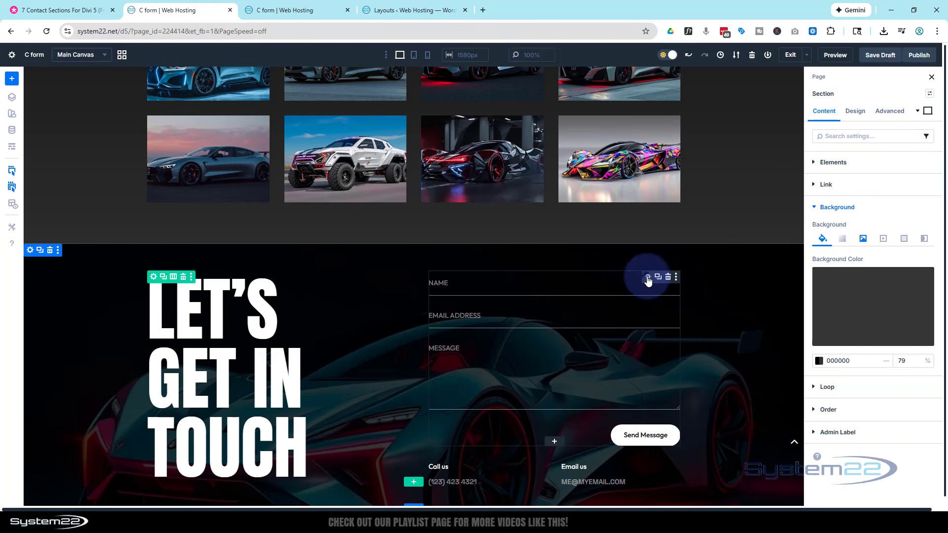
pyautogui.click(647, 277)
pyautogui.click(863, 113)
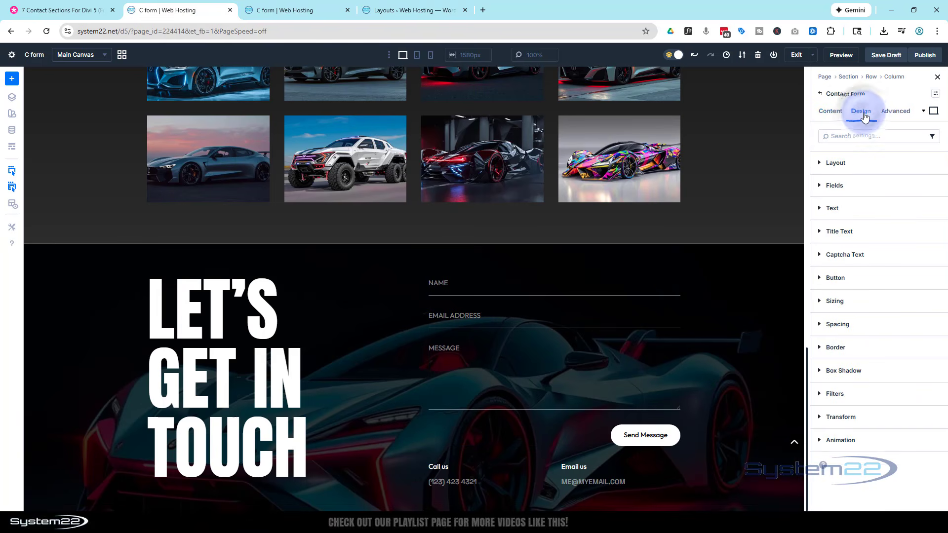
pyautogui.click(822, 186)
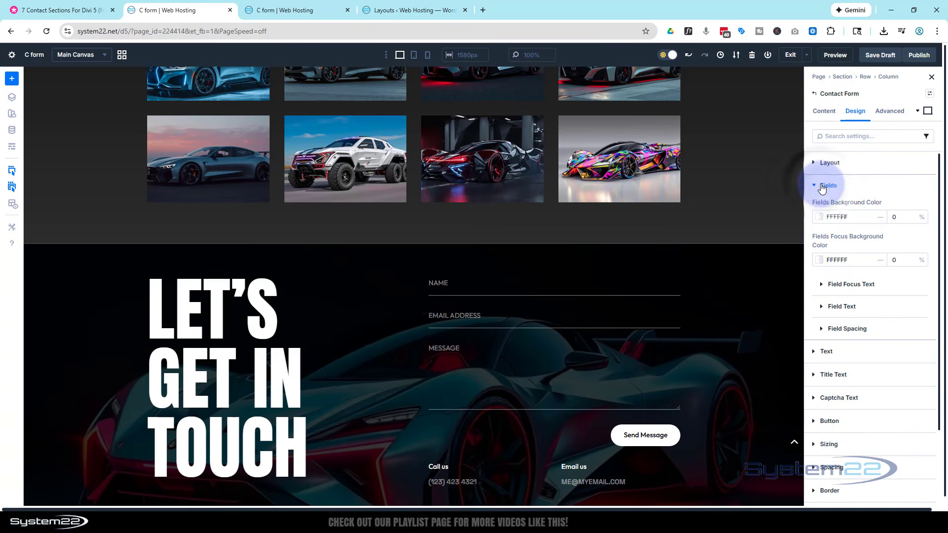
pyautogui.click(822, 285)
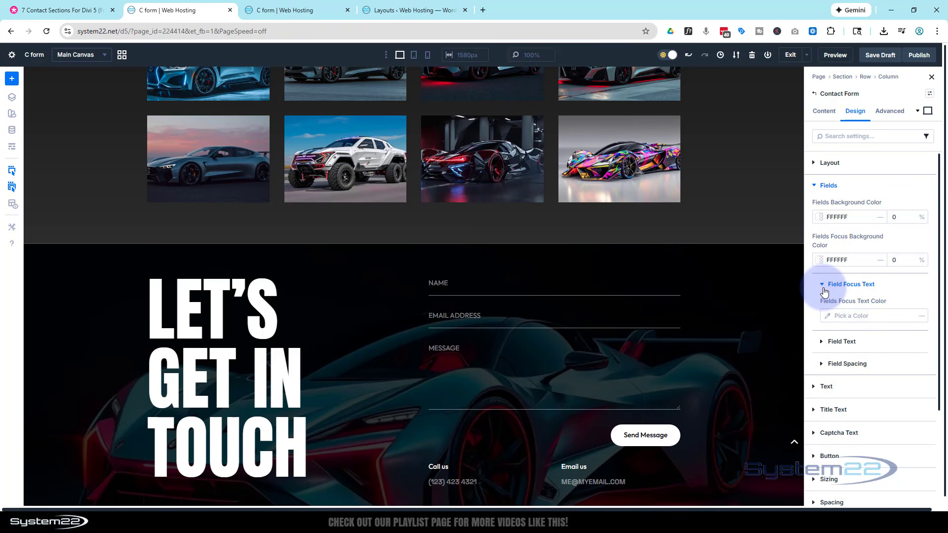
pyautogui.click(827, 320)
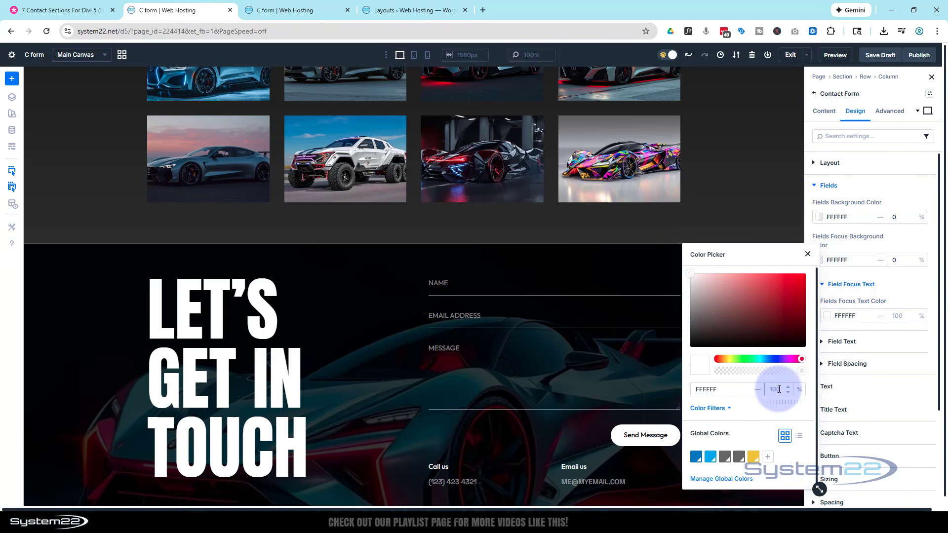
pyautogui.click(807, 254)
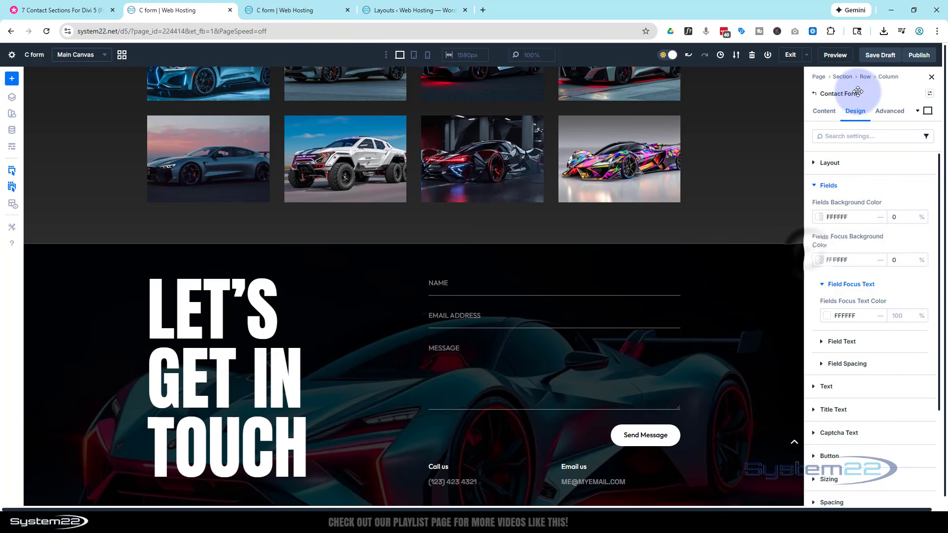
# Save the page draft, preview it and test the contact form's name field with a row of D's.
pyautogui.click(881, 55)
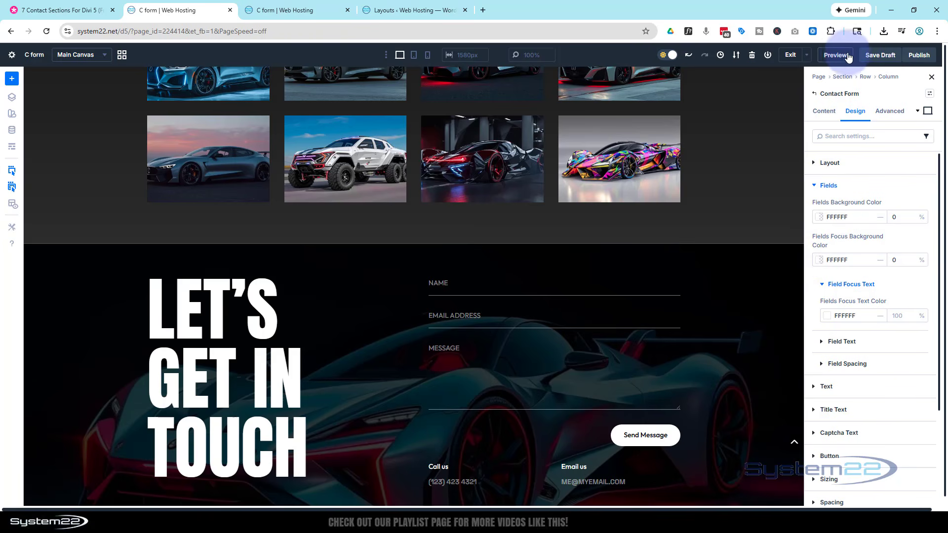
pyautogui.click(844, 56)
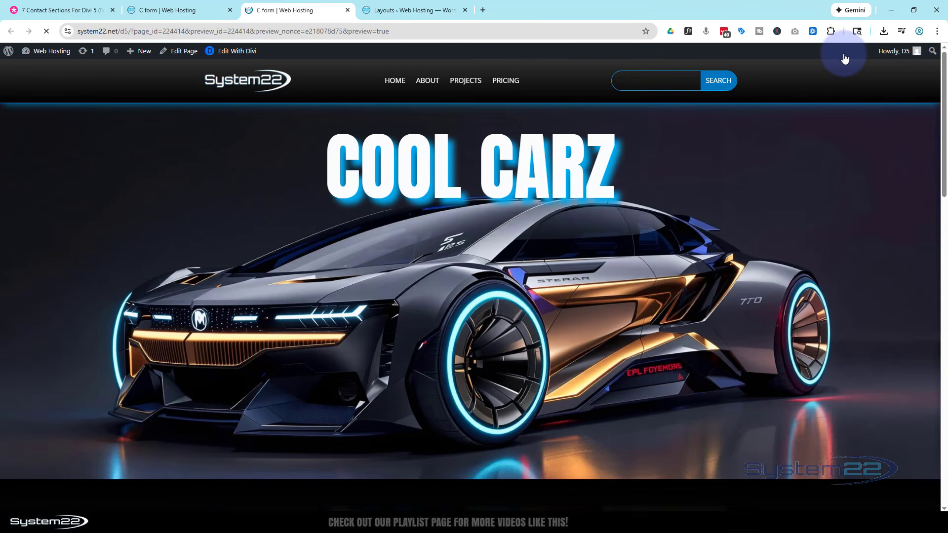
pyautogui.scroll(-15, 744, 235)
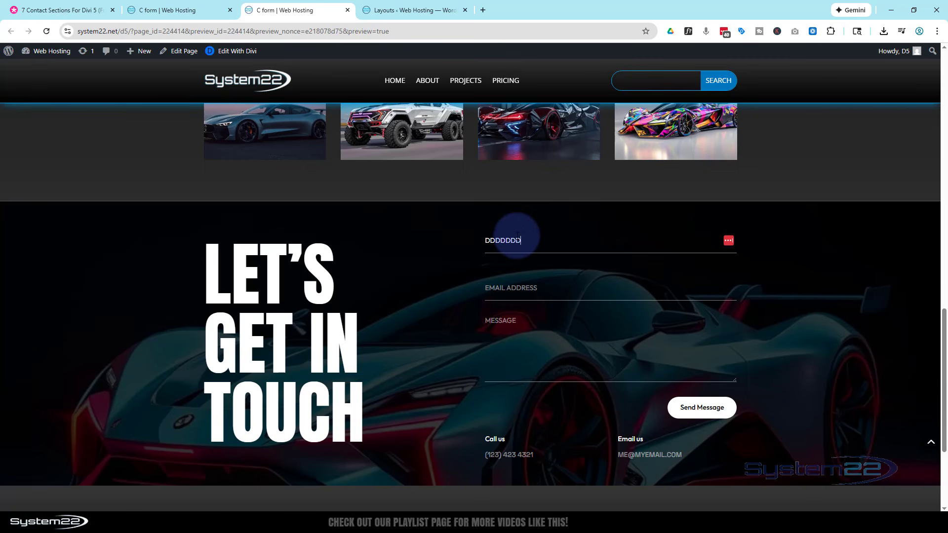
pyautogui.press('BackSpace')
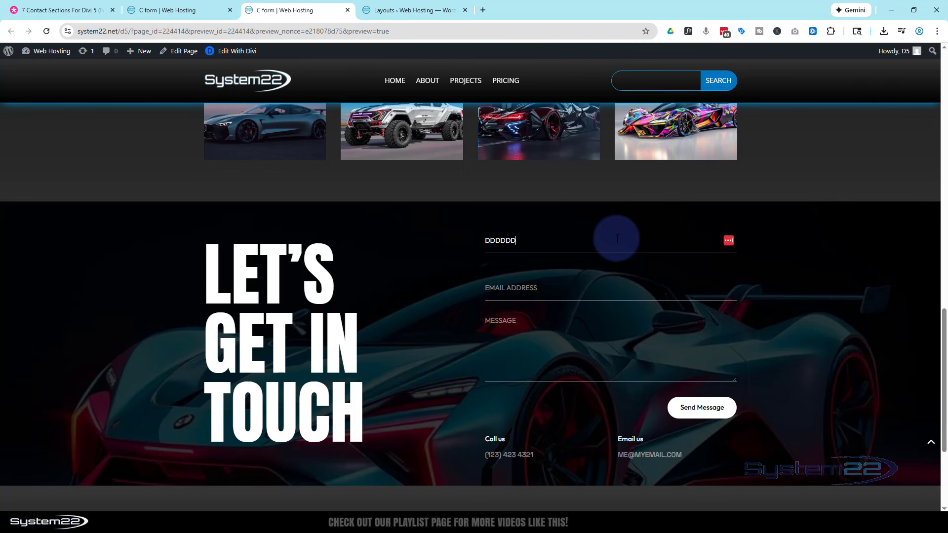
# Save the page's contact section to the Divi Library under the name New Conatct.
pyautogui.click(189, 10)
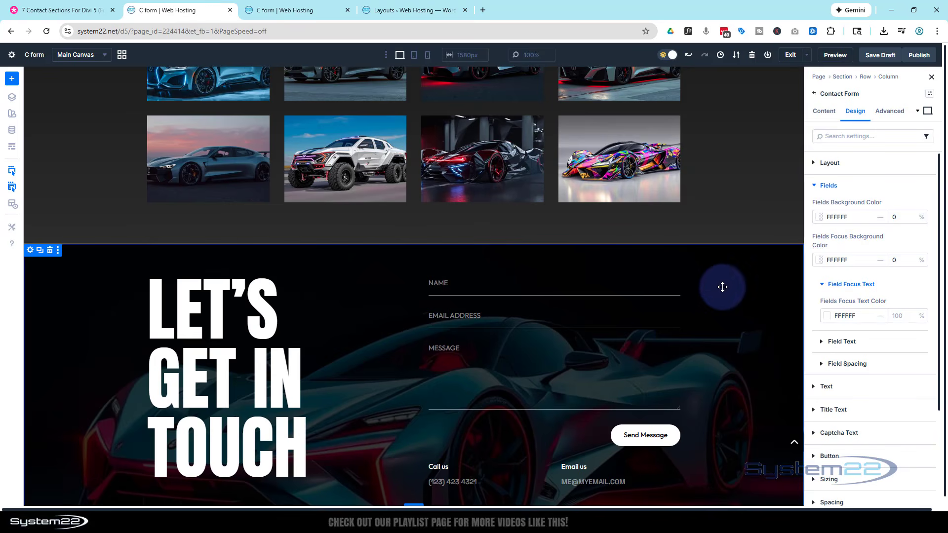
pyautogui.click(58, 250)
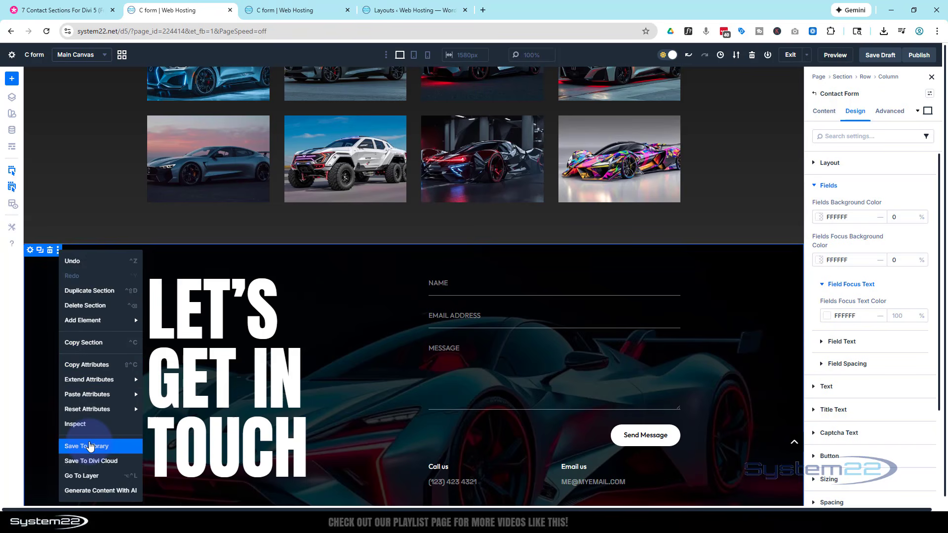
pyautogui.click(90, 445)
pyautogui.click(43, 302)
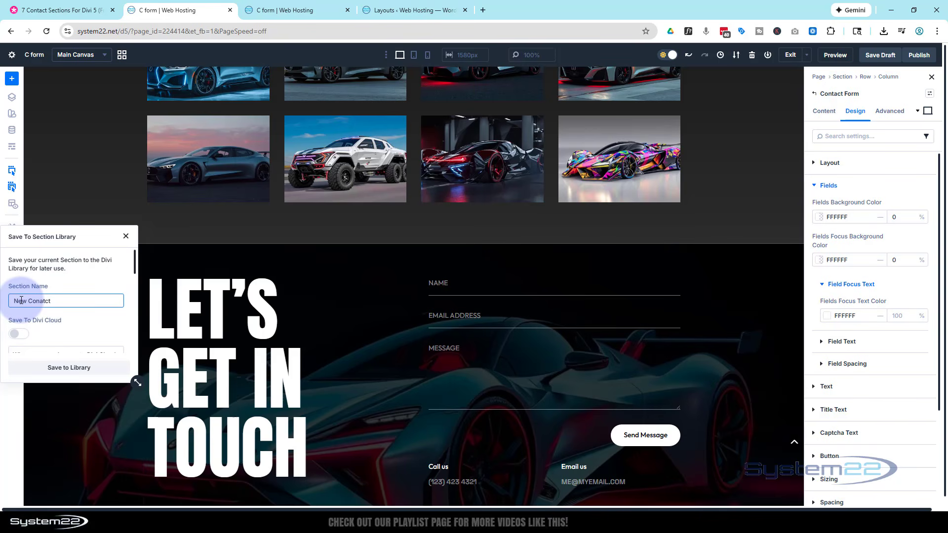
pyautogui.click(85, 368)
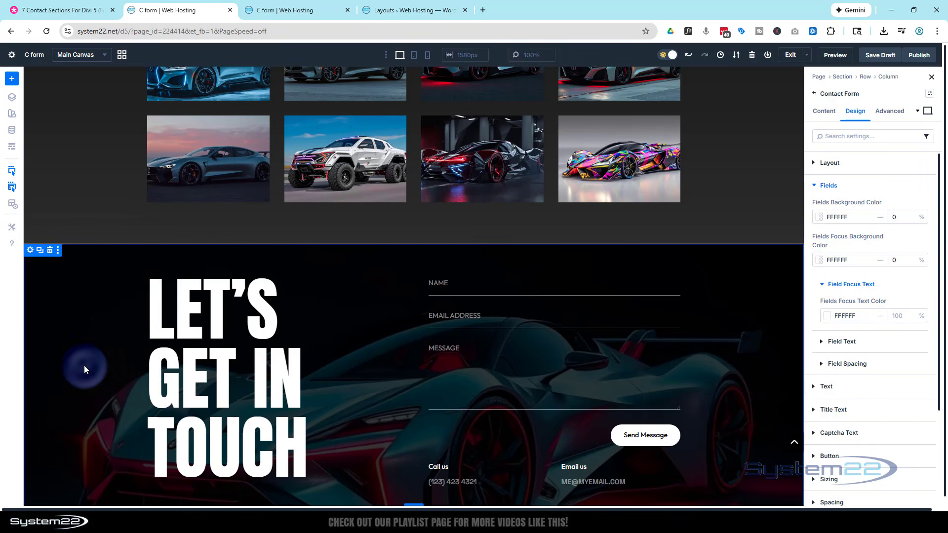
# Delete the contact section from the C form page, save the draft and preview the page down to its footer.
pyautogui.click(49, 251)
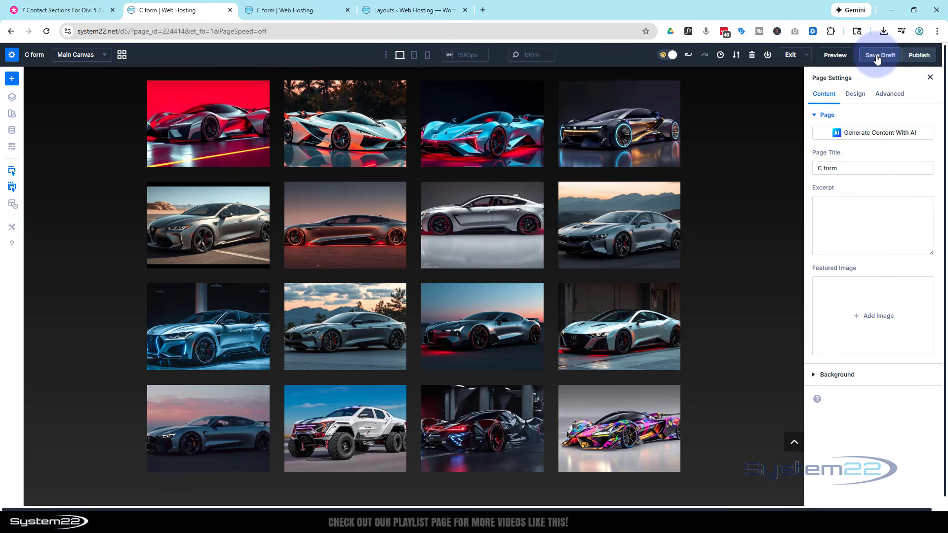
pyautogui.click(835, 54)
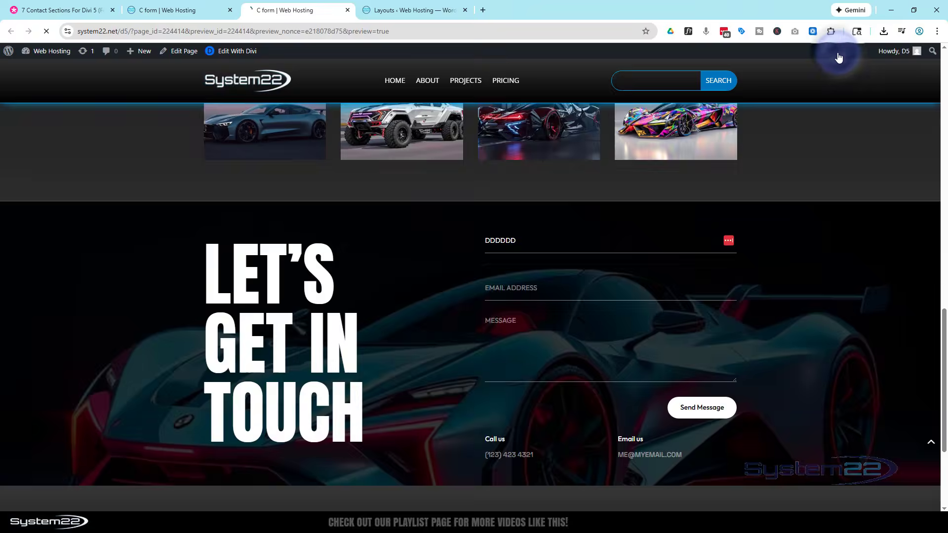
pyautogui.scroll(-15, 666, 264)
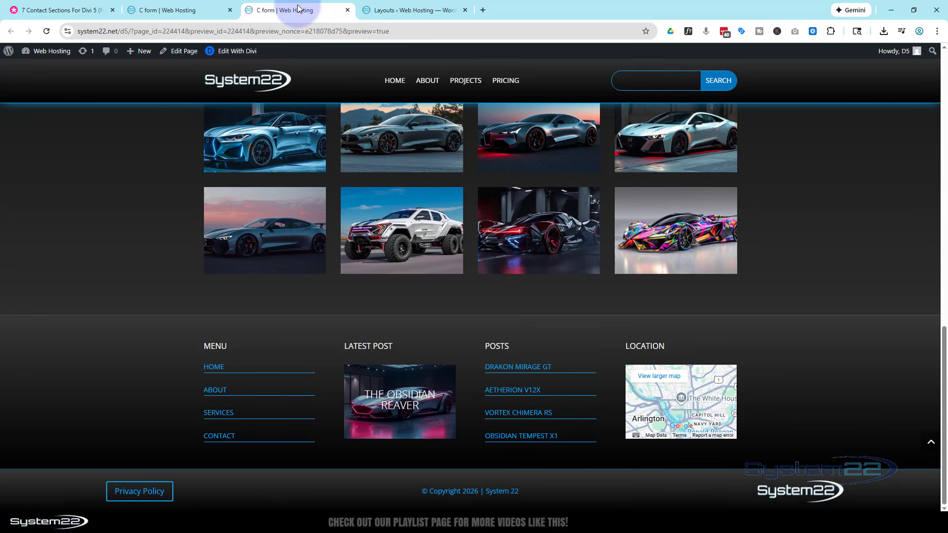
# Open the Default Website Template's Global Footer for editing in the Divi Theme Builder.
pyautogui.click(398, 9)
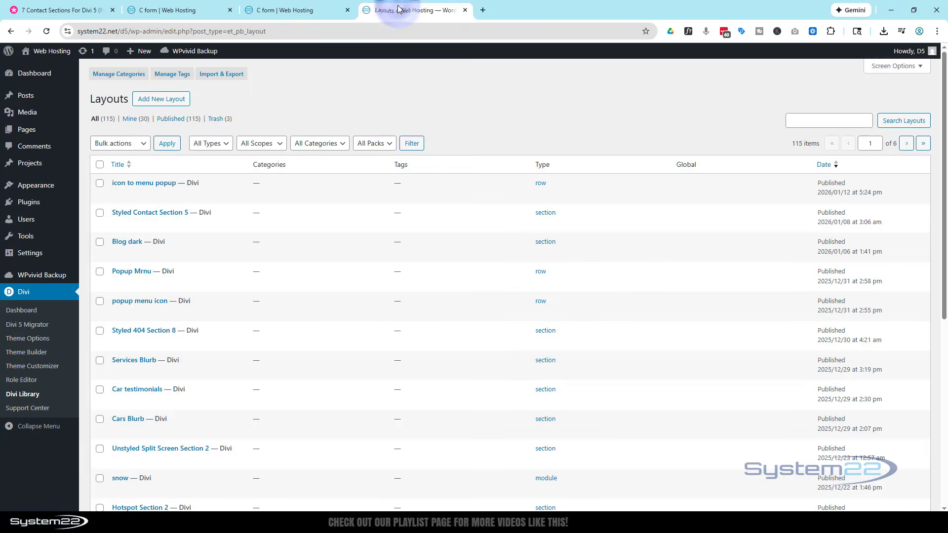
pyautogui.click(39, 71)
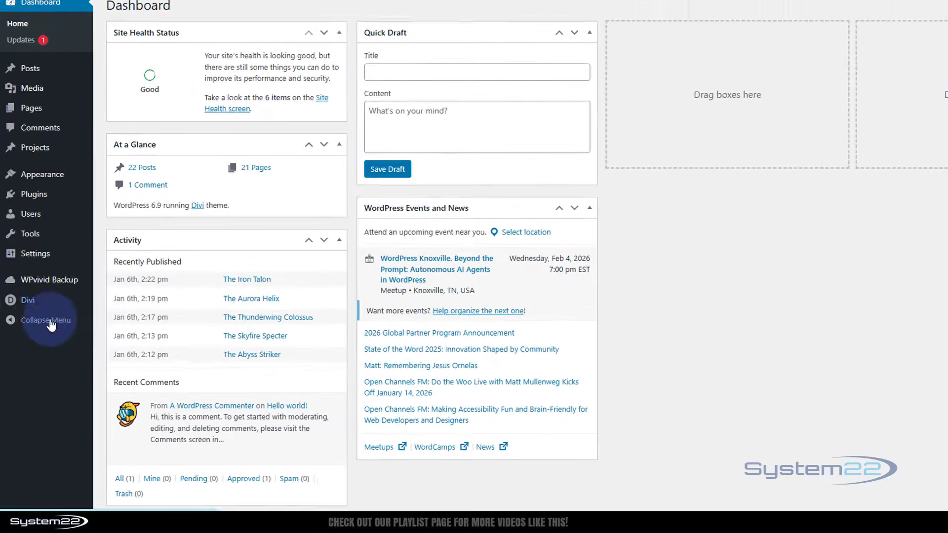
pyautogui.moveTo(25, 323)
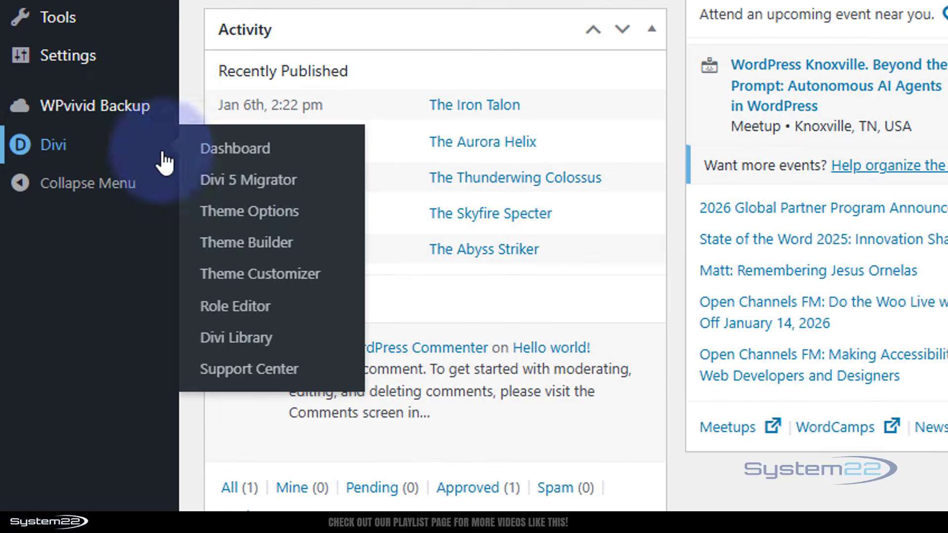
pyautogui.click(262, 244)
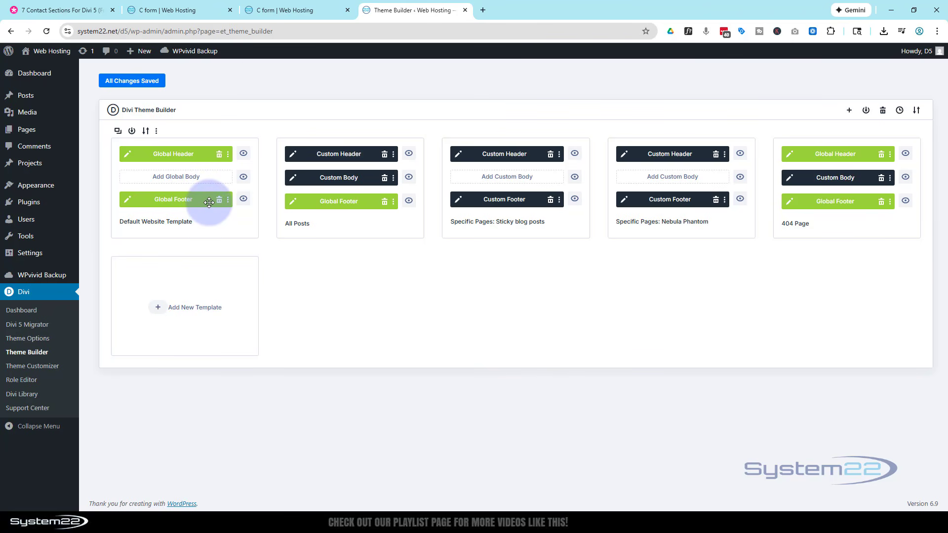
pyautogui.click(128, 202)
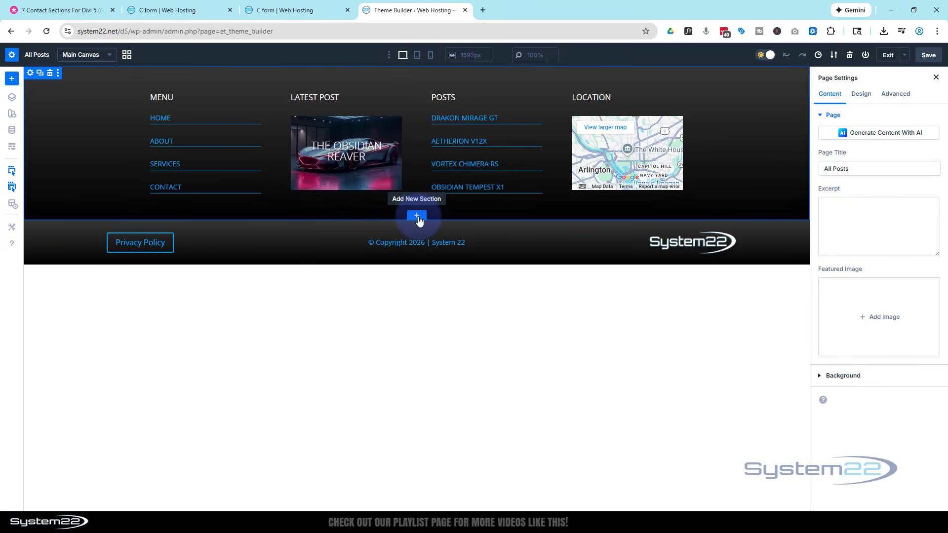
# Insert the saved New Conatct section from the library between the footer's two existing sections.
pyautogui.click(419, 218)
pyautogui.click(377, 116)
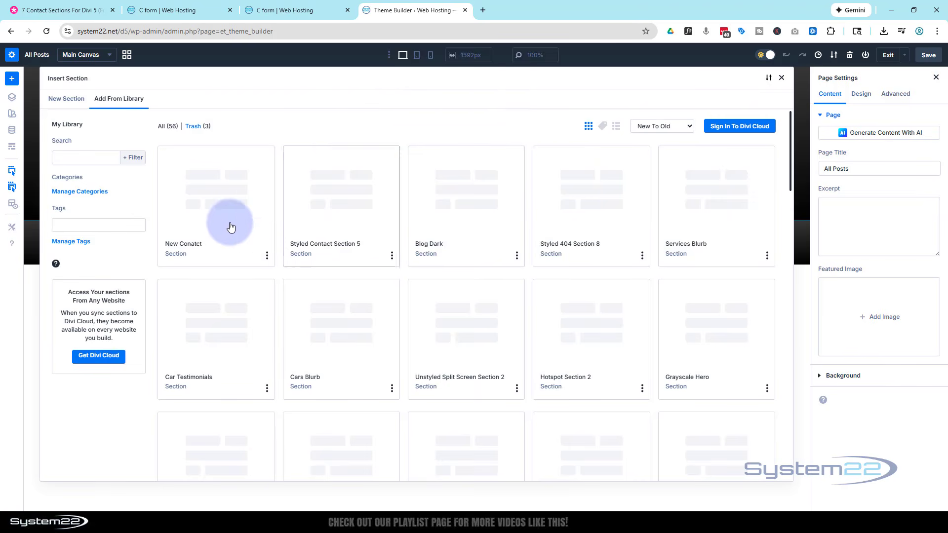
pyautogui.click(222, 224)
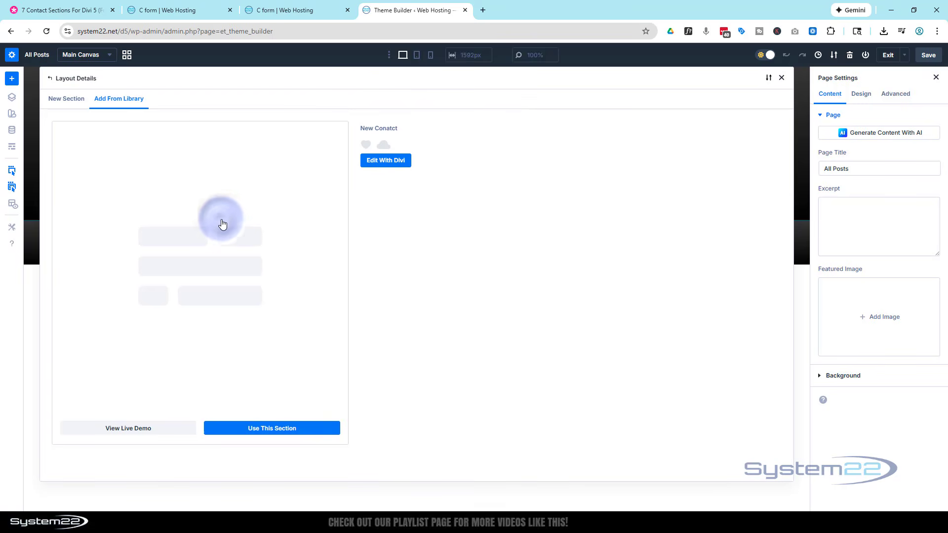
pyautogui.click(280, 430)
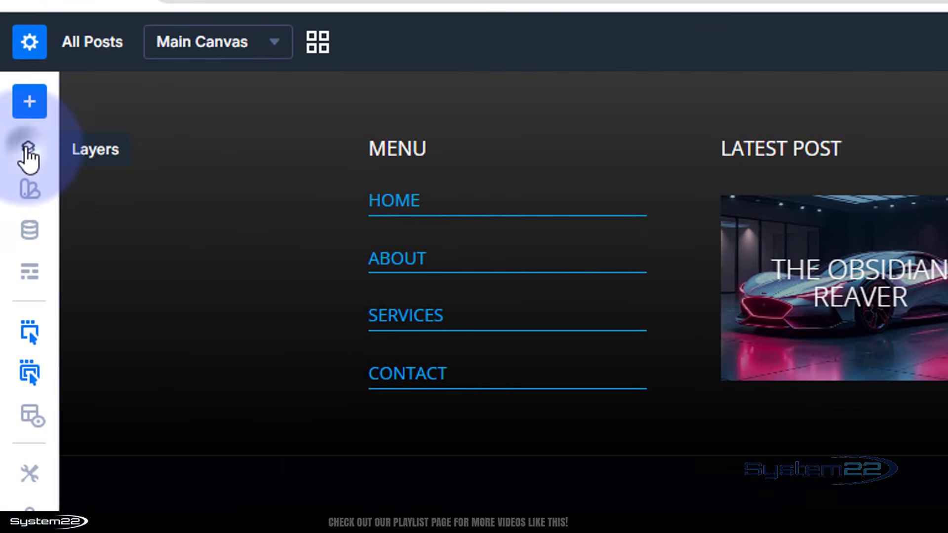
# Move the Contact 5 section above the other footer sections in the layer order and save the footer.
pyautogui.click(29, 156)
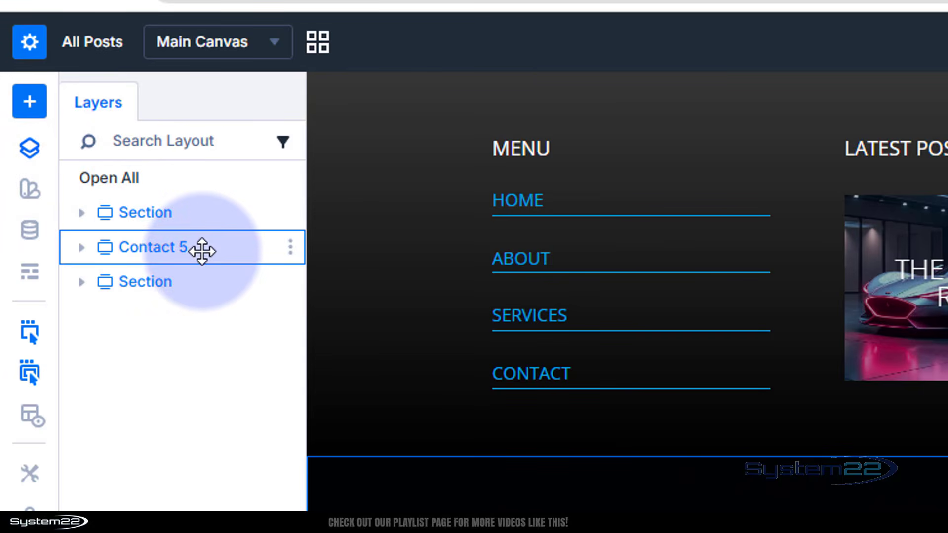
pyautogui.moveTo(142, 245); pyautogui.dragTo(140, 201)
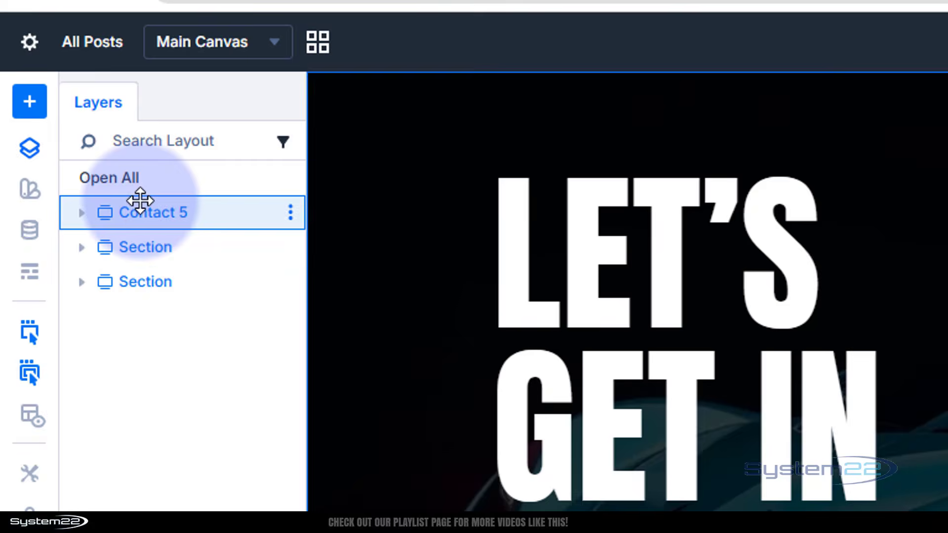
pyautogui.scroll(-1, 439, 269)
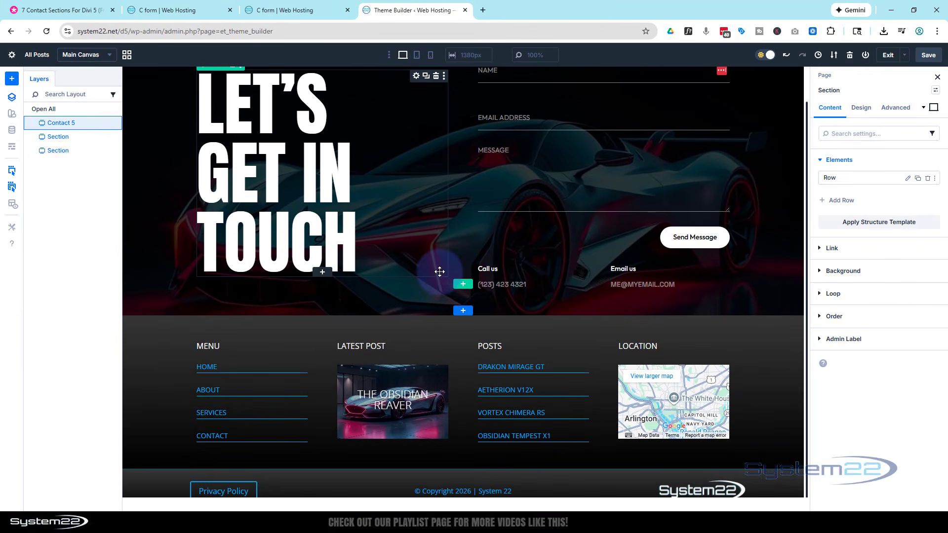
pyautogui.scroll(1, 439, 272)
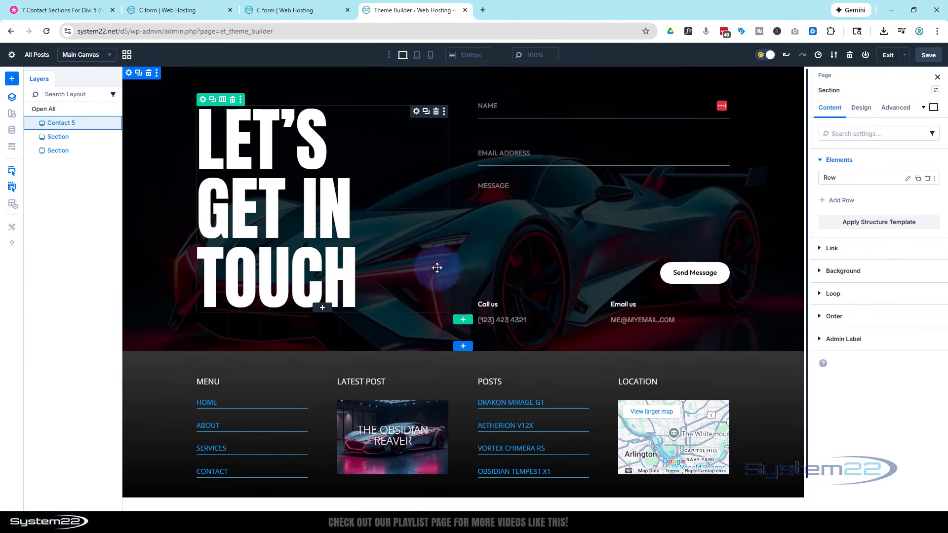
pyautogui.click(925, 55)
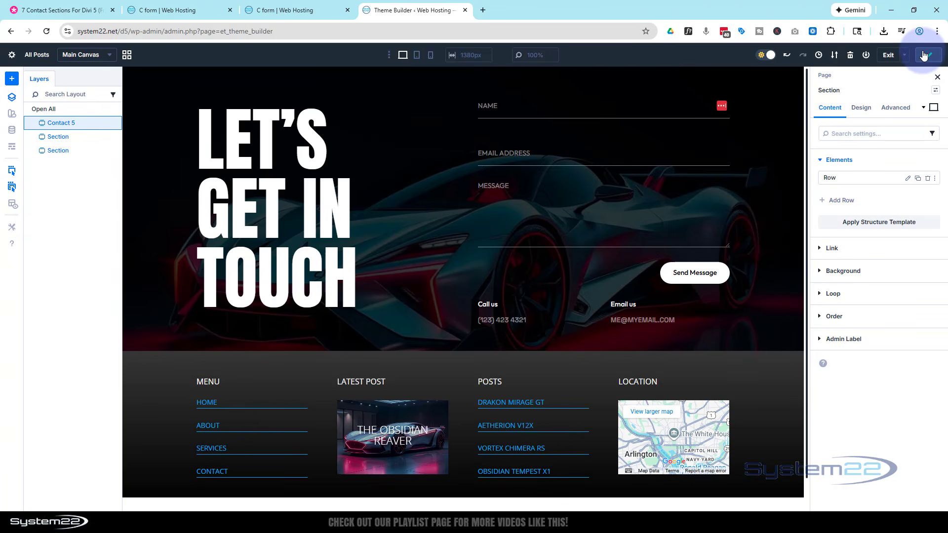
# Exit the footer editor and reload the C form page preview to check the contact section above the footer.
pyautogui.click(887, 57)
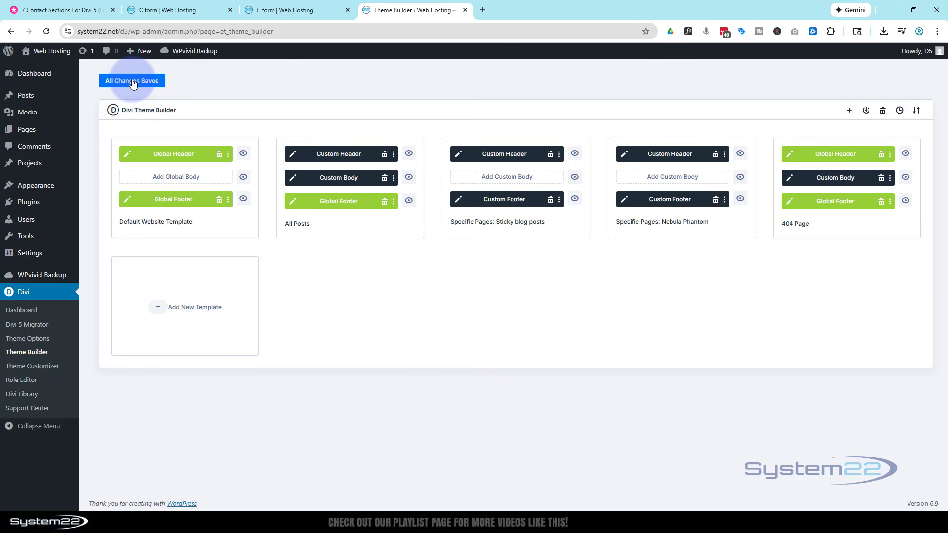
pyautogui.click(305, 11)
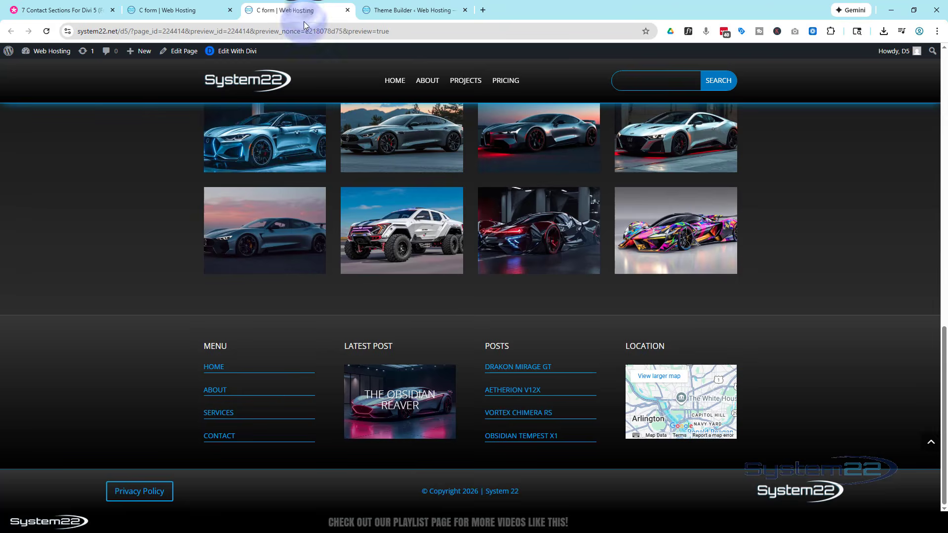
pyautogui.scroll(1, 306, 234)
pyautogui.scroll(2, 306, 238)
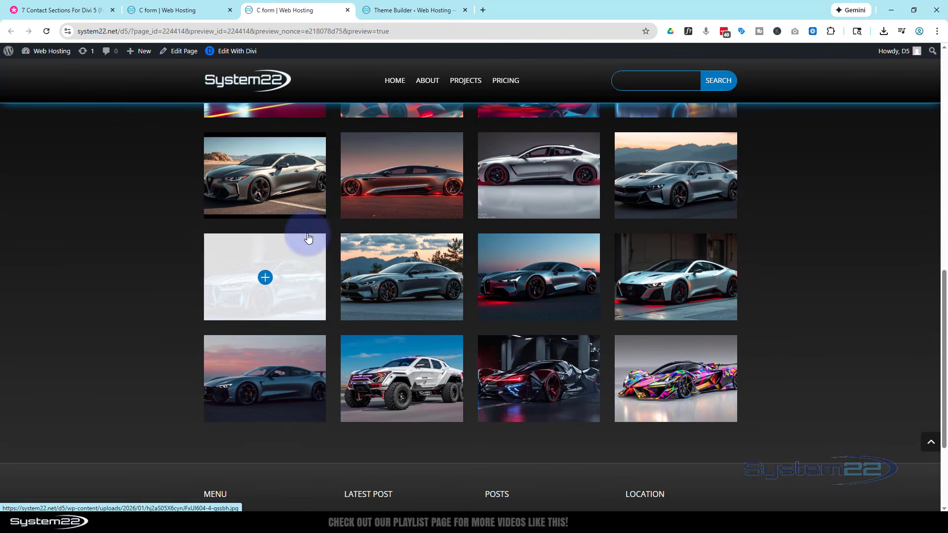
pyautogui.click(47, 32)
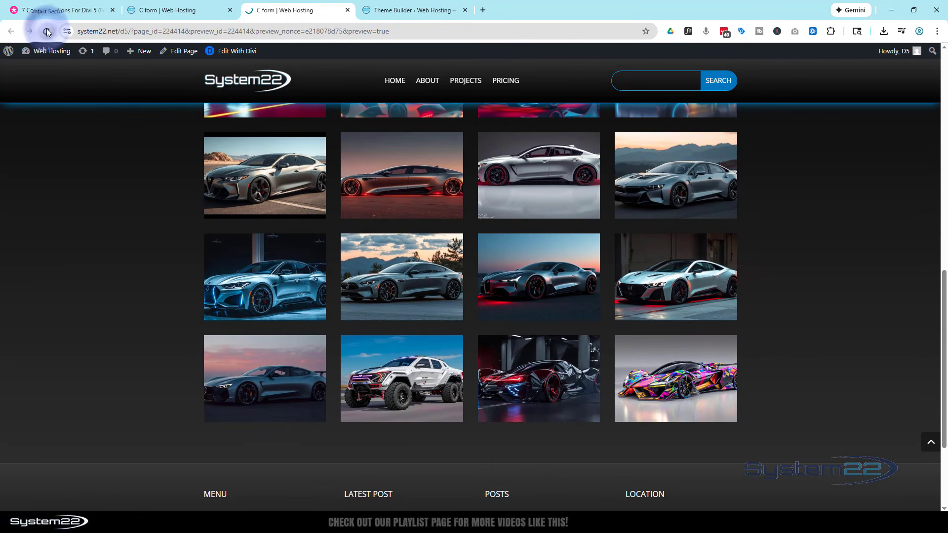
pyautogui.scroll(-8, 173, 241)
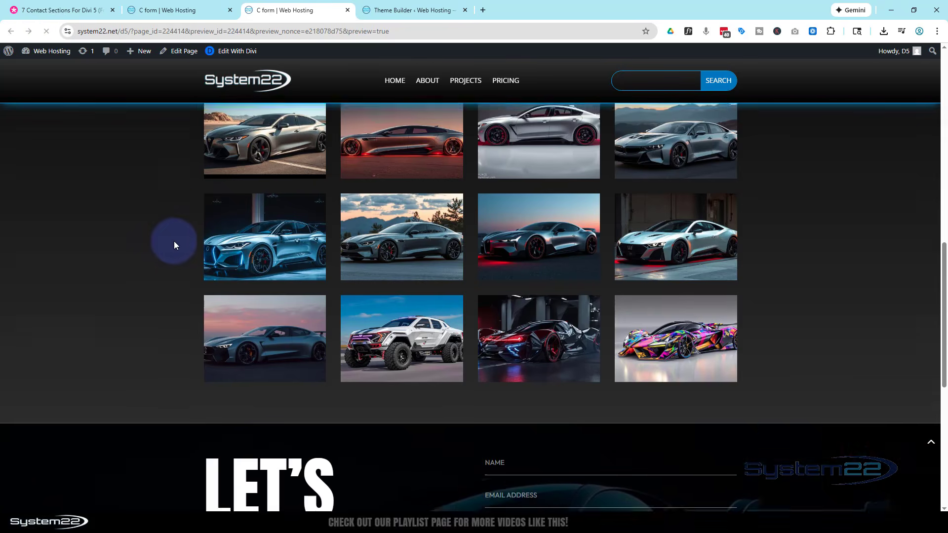
pyautogui.scroll(8, 173, 252)
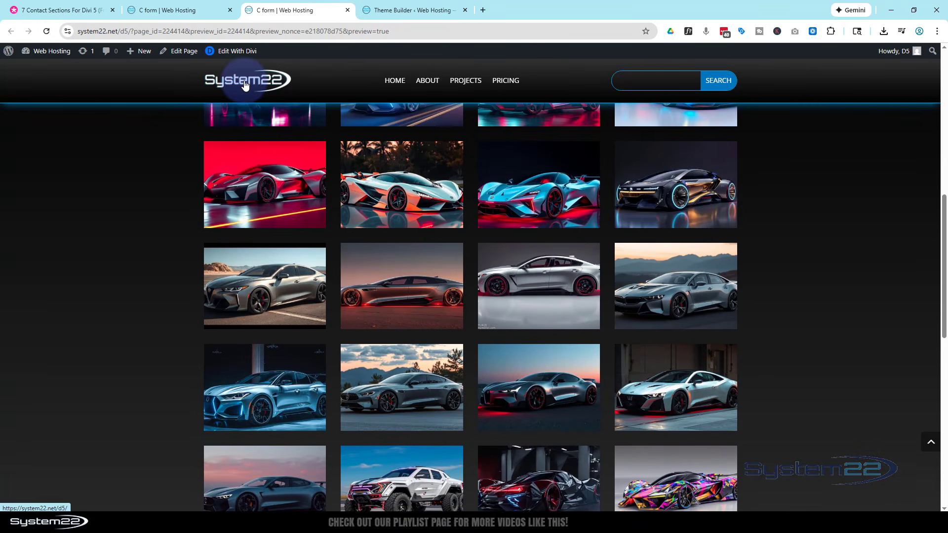
# Open the site's home page and check the contact section above the footer there.
pyautogui.click(217, 86)
pyautogui.scroll(-10, 193, 184)
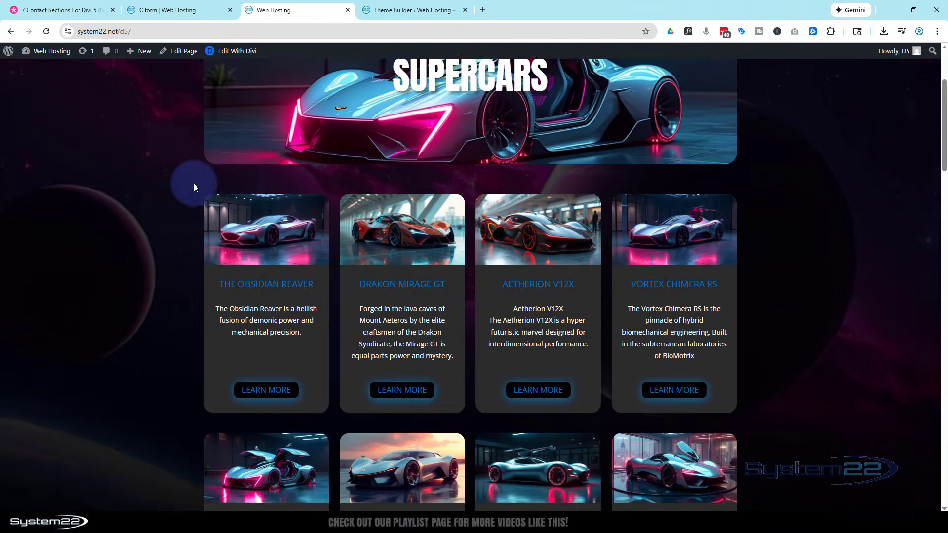
pyautogui.scroll(-12, 194, 184)
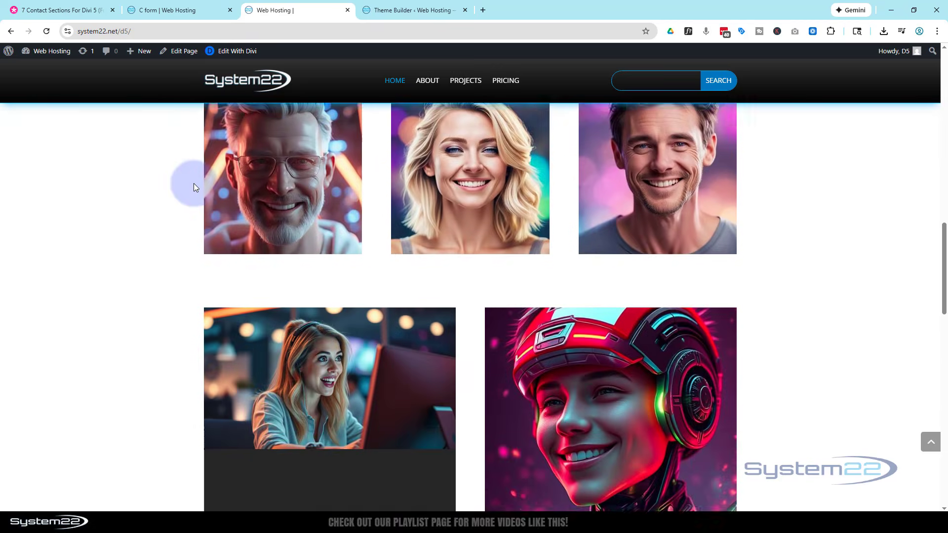
pyautogui.scroll(-2, 193, 184)
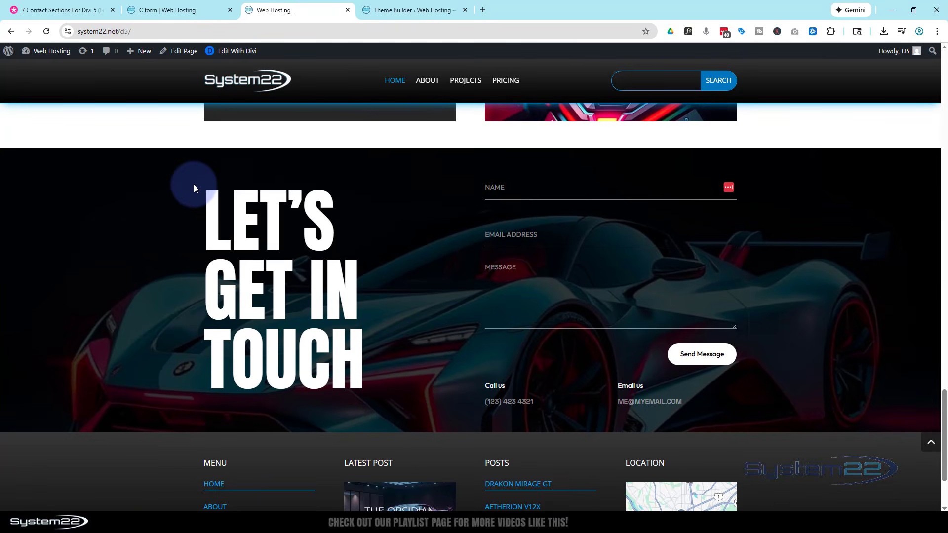
pyautogui.scroll(-2, 193, 185)
pyautogui.scroll(2, 193, 184)
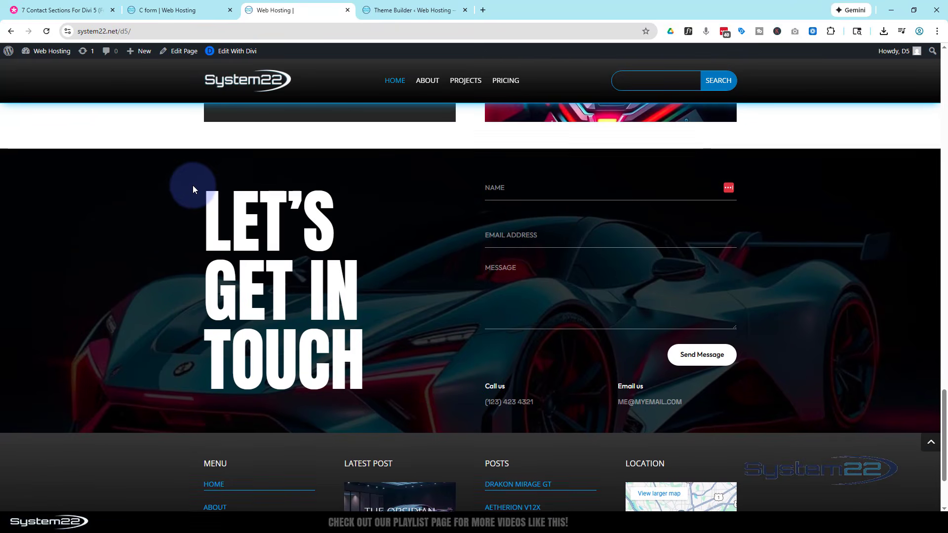
pyautogui.scroll(2, 193, 186)
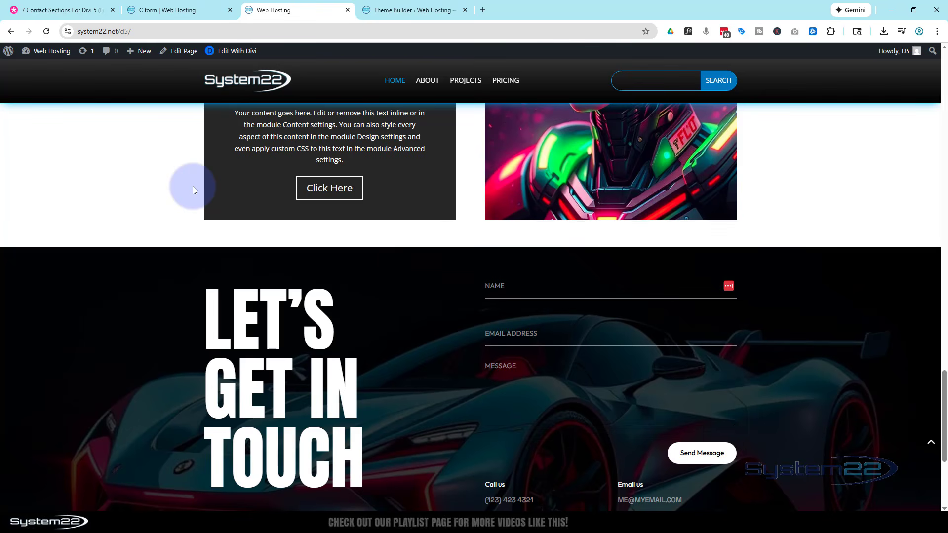
# Revisit the Elegant Themes post on the 7 Contact Sections and look over its section previews and table of contents.
pyautogui.click(63, 10)
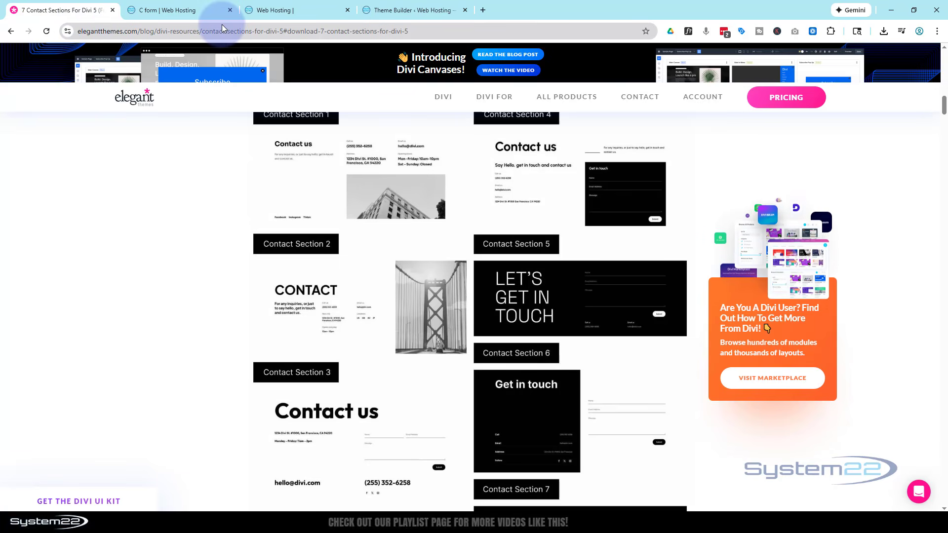
pyautogui.scroll(10, 243, 282)
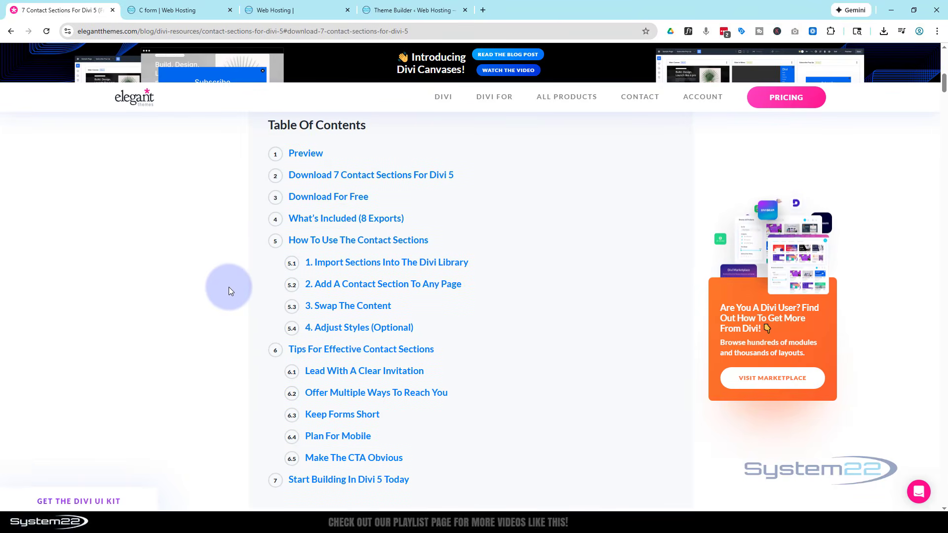
# Go back from the site's home page to the C form preview and review the page from its footer contact section to the header.
pyautogui.click(300, 11)
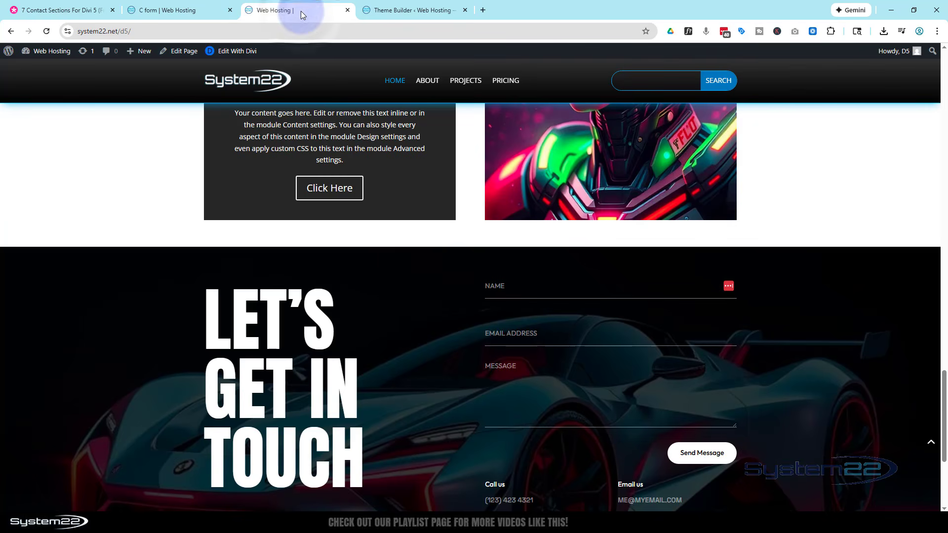
pyautogui.click(10, 31)
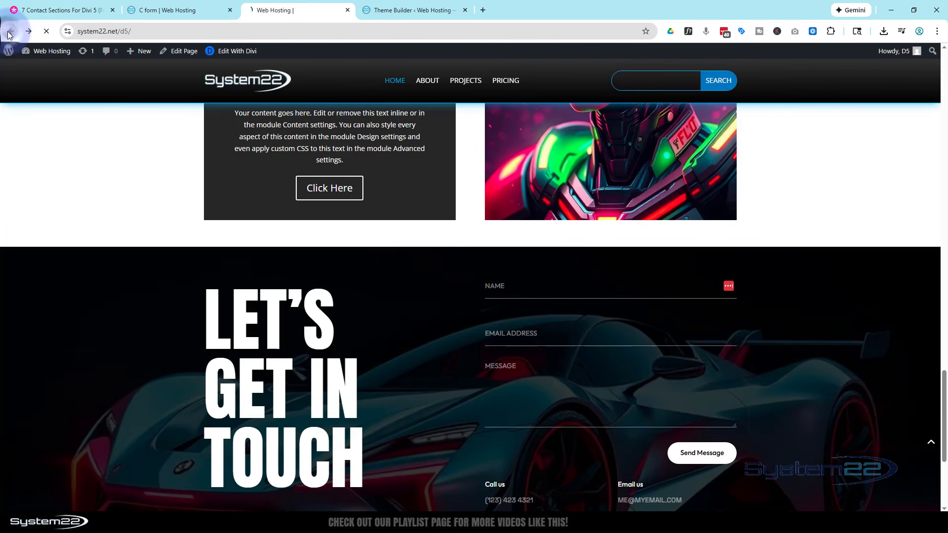
pyautogui.scroll(20, 137, 185)
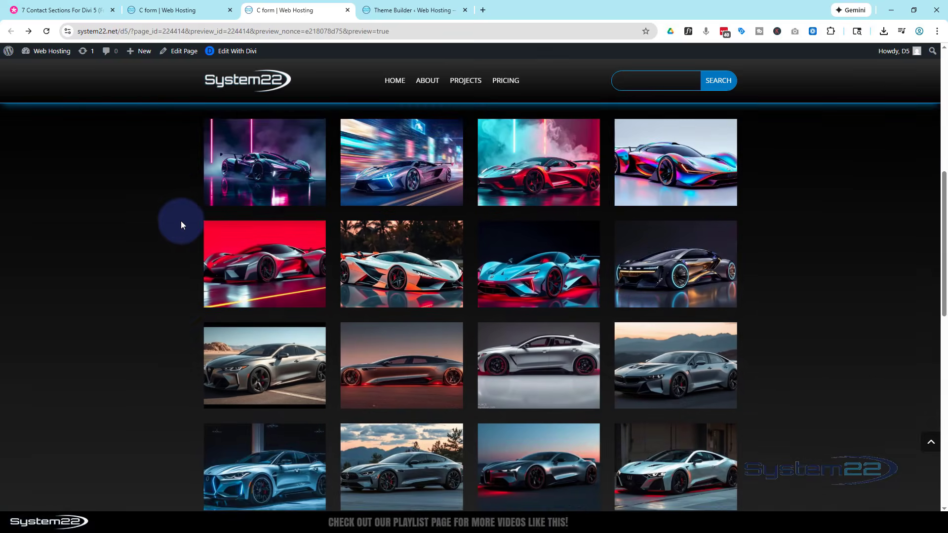
pyautogui.scroll(-18, 181, 225)
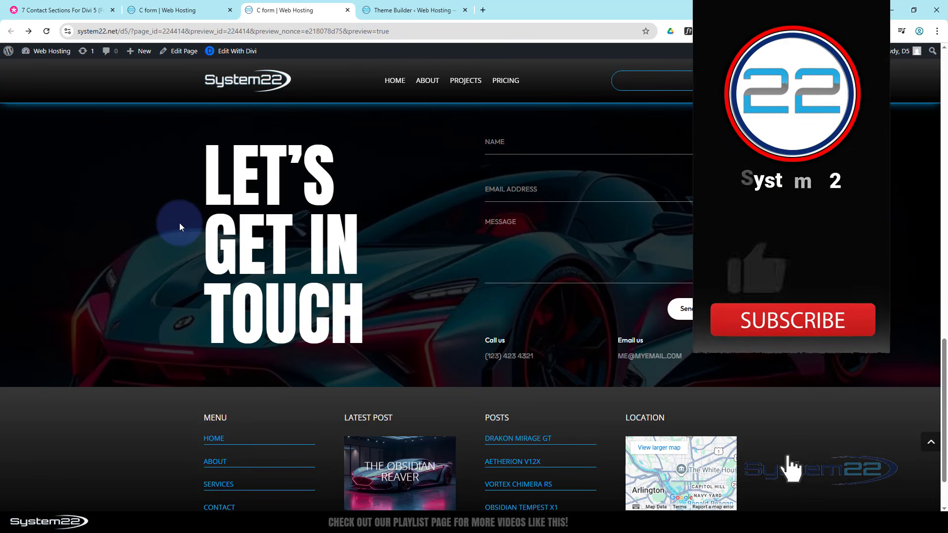
pyautogui.scroll(5, 180, 227)
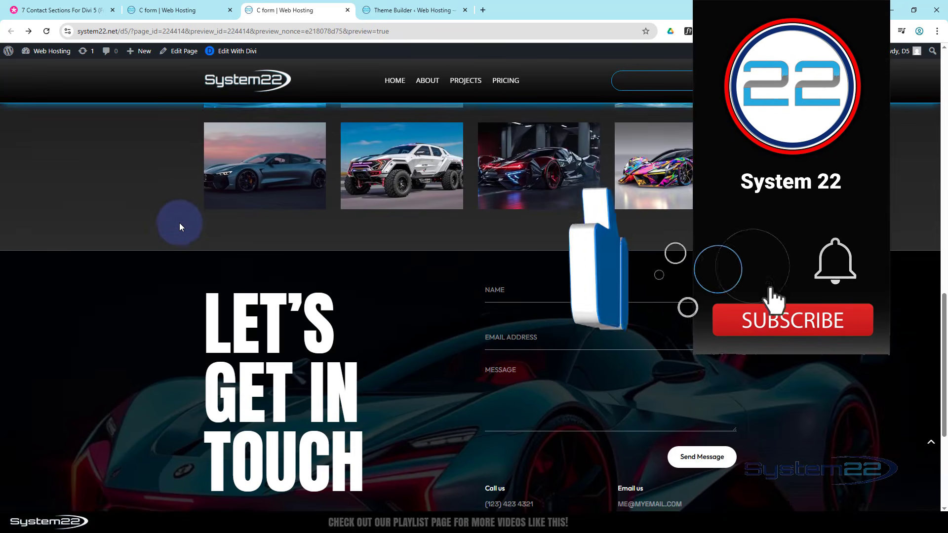
pyautogui.scroll(10, 180, 227)
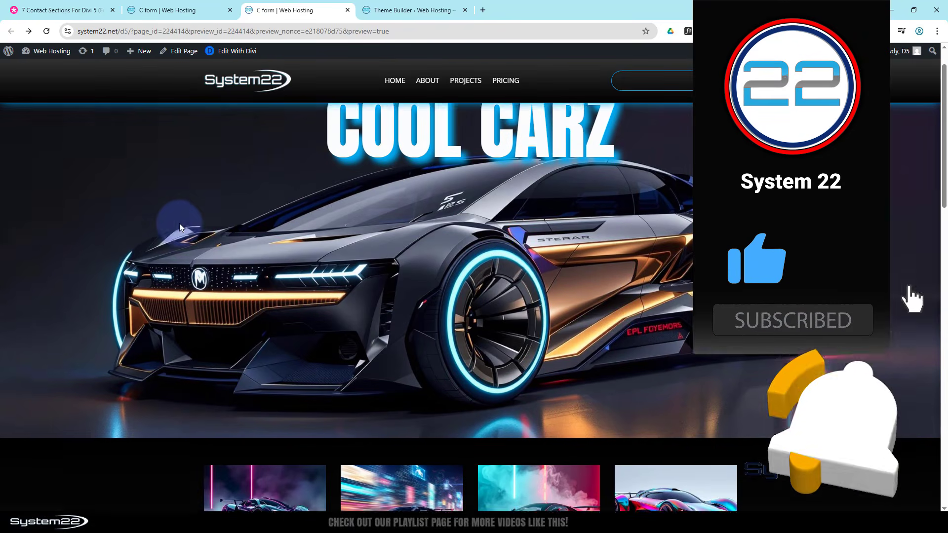